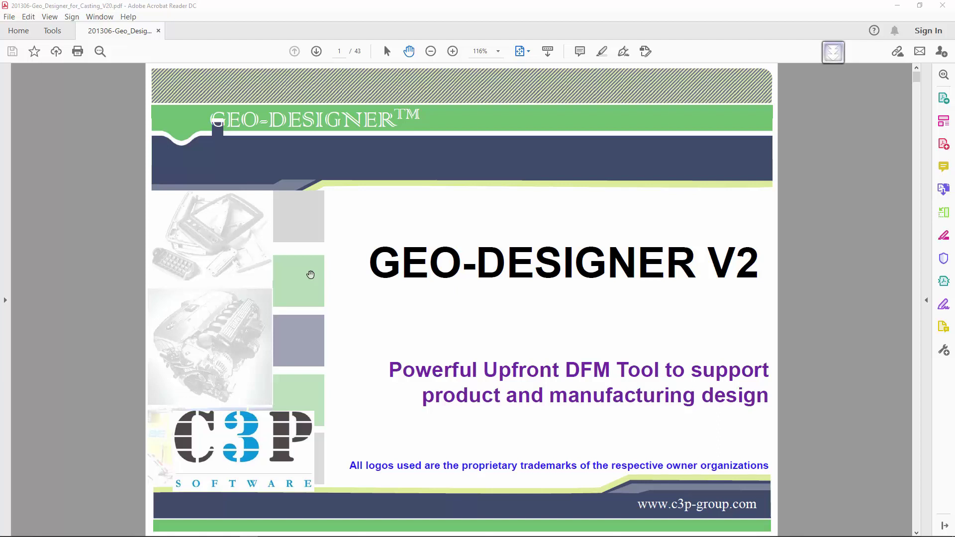
Scroll the PDF down toward page 4, the 'Geo-Designer could be used for' slide
scroll(311, 275, "down", 3)
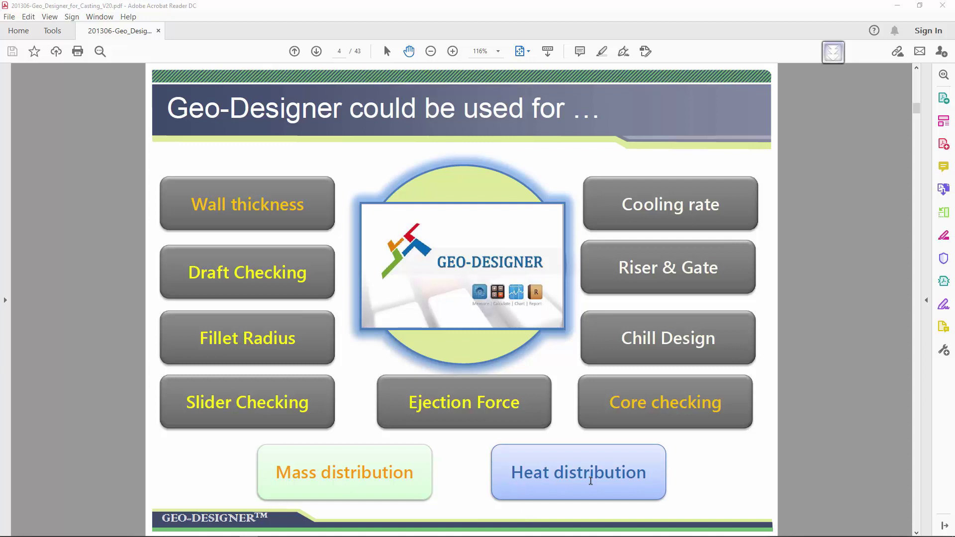
Scroll further down the PDF to the 'Who need Geo-Designer?' slide on marketing and design uses
scroll(587, 481, "down", 1)
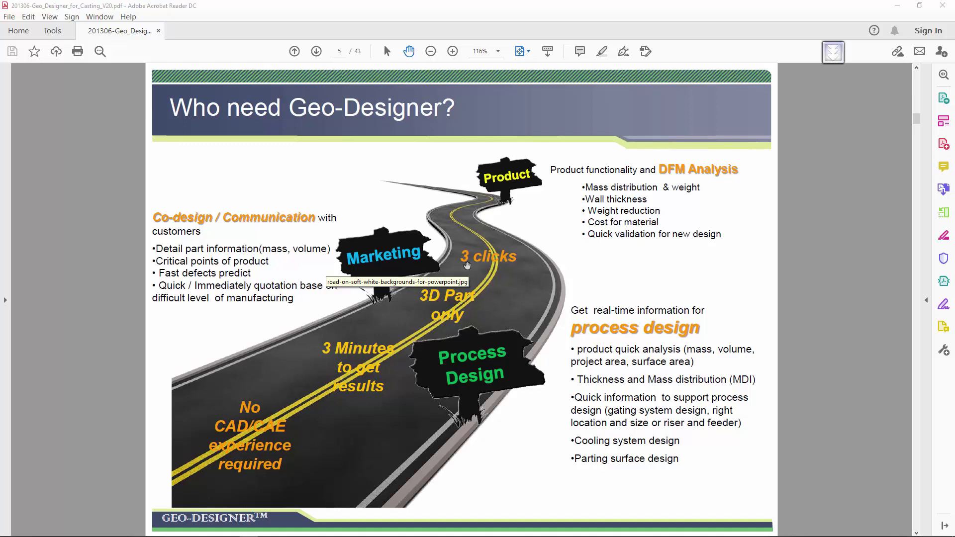
Minimize Acrobat Reader and launch Geo-Designer from the CAST-DESIGNER launcher
left_click(897, 6)
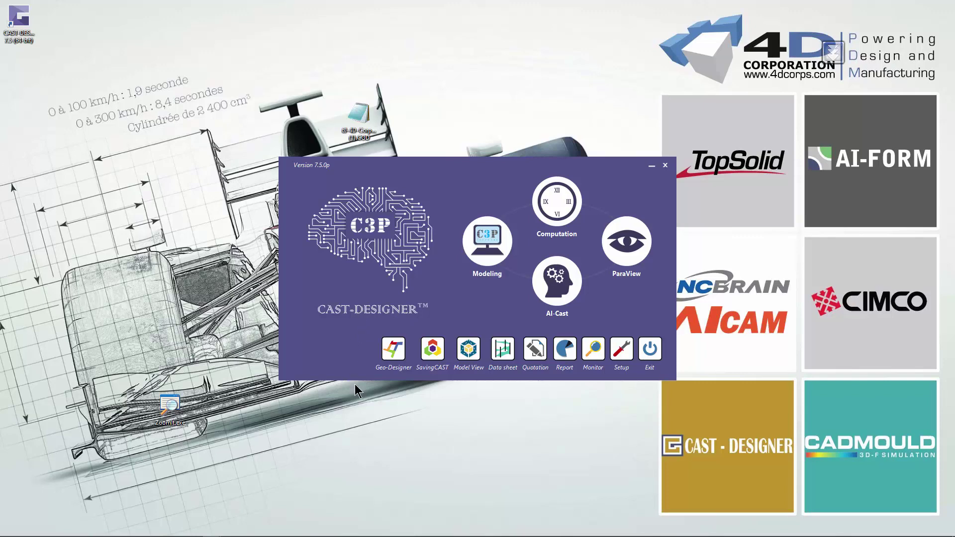
left_click(396, 354)
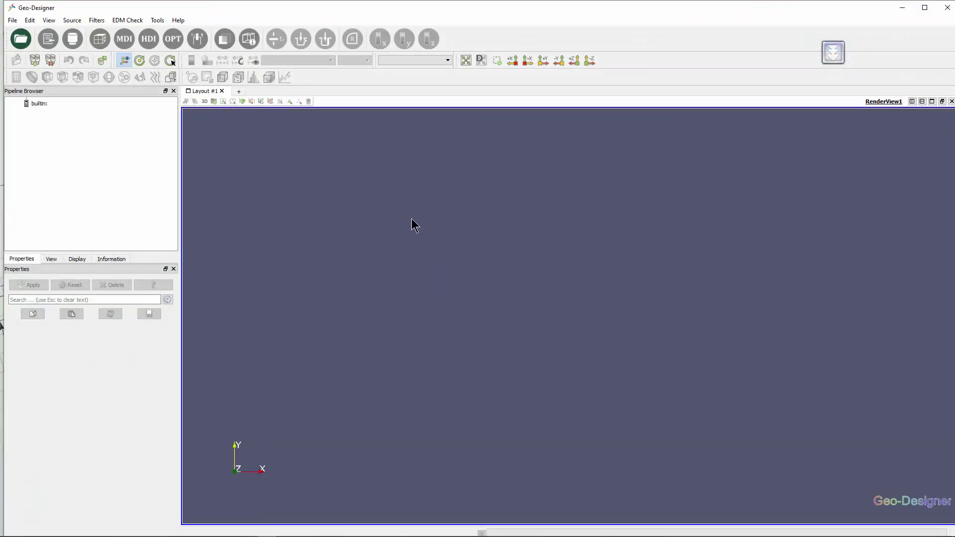
Open part.stp from the 073_Gravity_Design example folder, pointing out IGES and STEP support
left_click(19, 39)
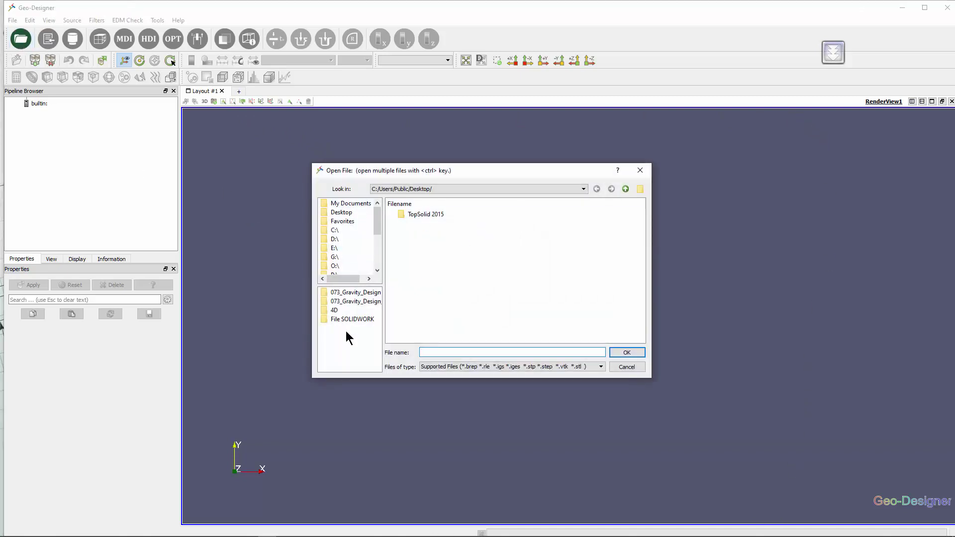
left_click(359, 293)
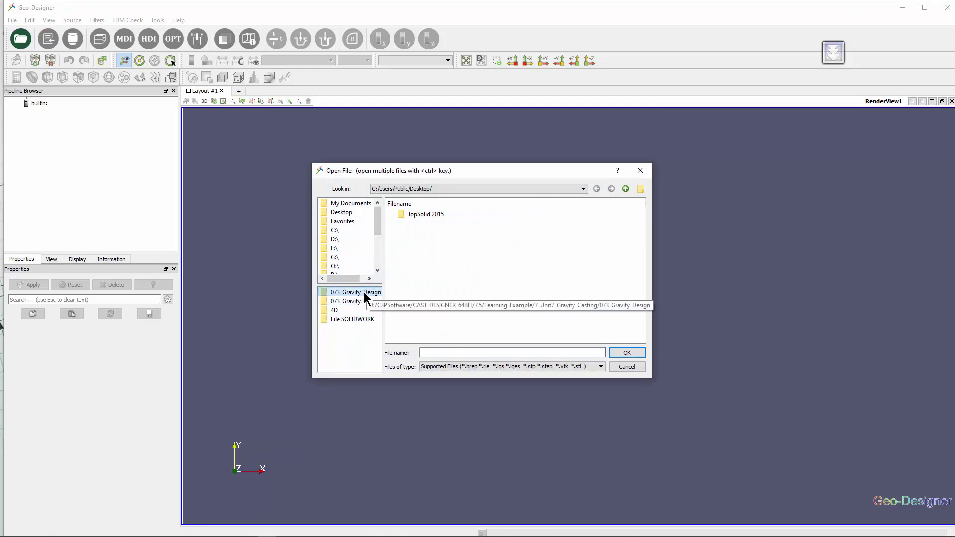
left_click(364, 294)
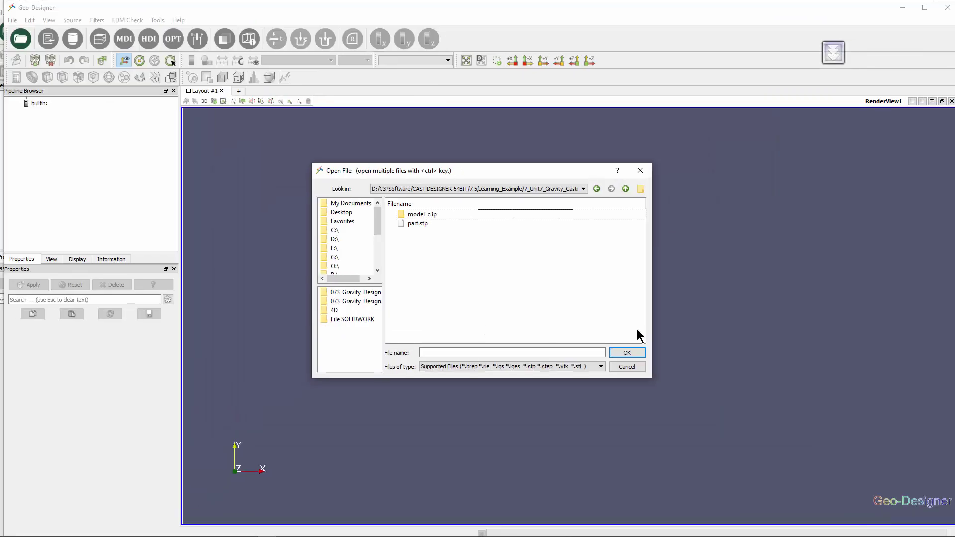
left_click(602, 366)
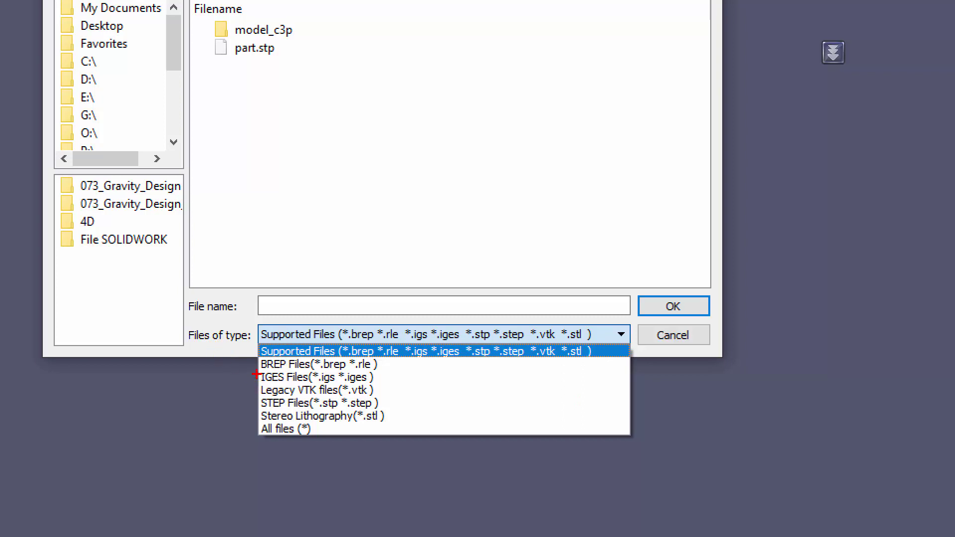
left_click_drag(256, 374, 415, 382)
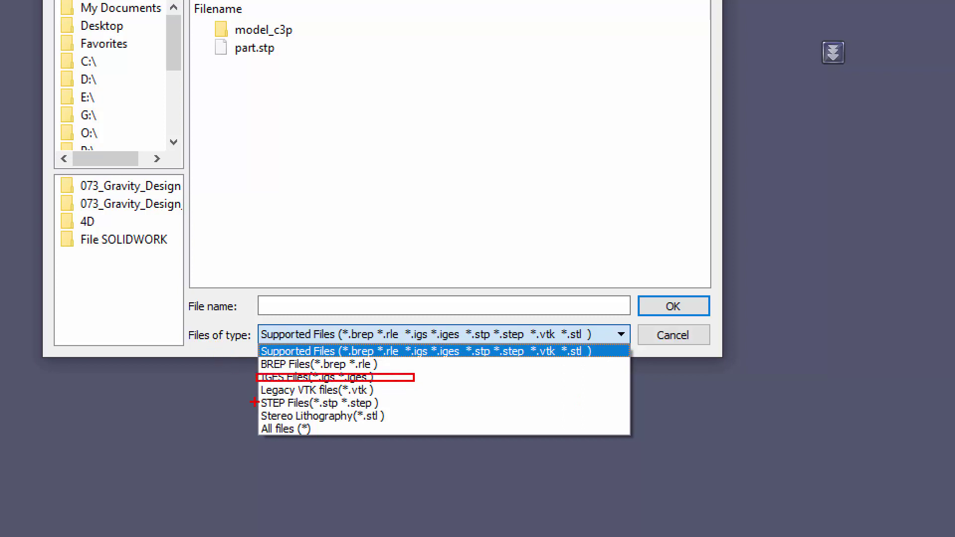
left_click_drag(254, 399, 432, 412)
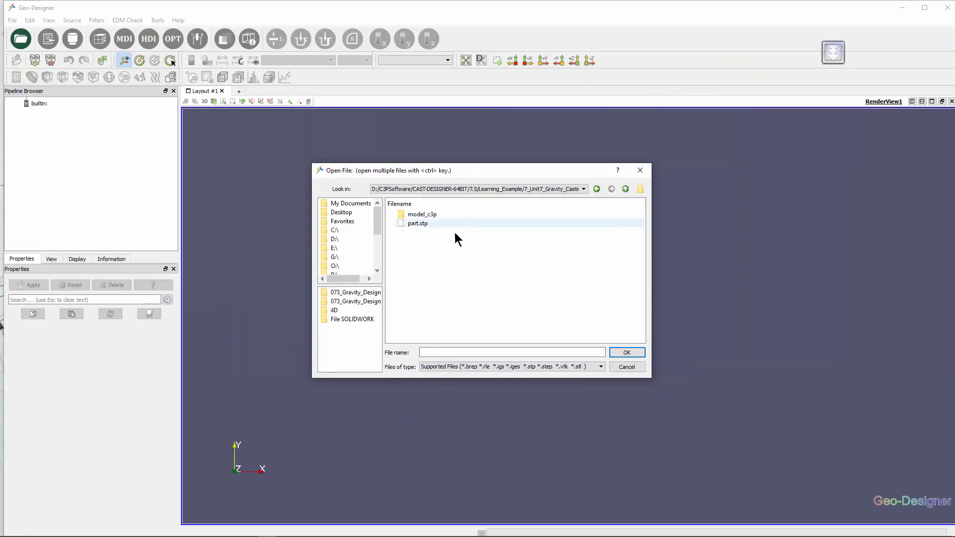
left_click(425, 222)
left_click(624, 354)
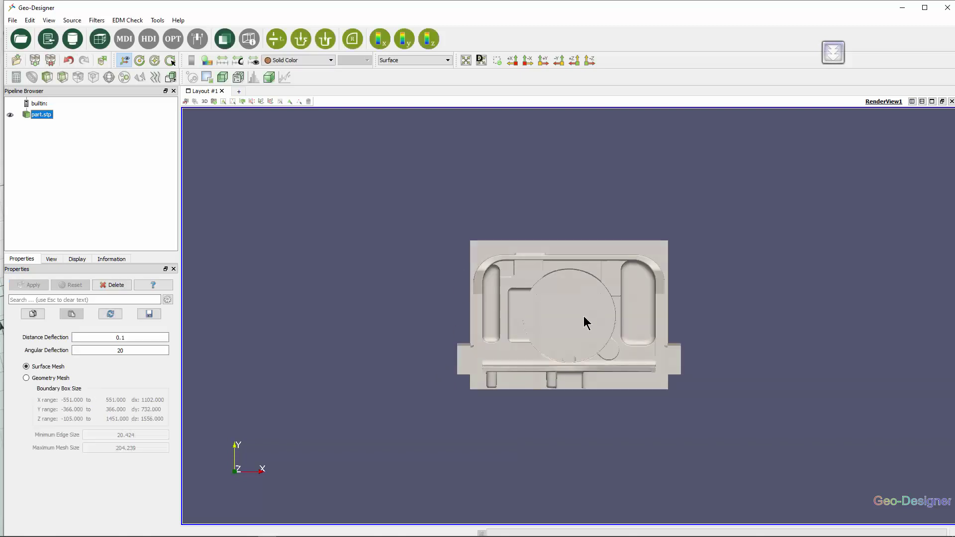
Orbit and zoom the part.stp casting to inspect its circular cavity from several sides
mouse_move(584, 319)
left_mouse_down()
mouse_move(435, 356)
mouse_move(514, 341)
mouse_move(721, 390)
mouse_move(663, 373)
mouse_move(575, 383)
left_mouse_up()
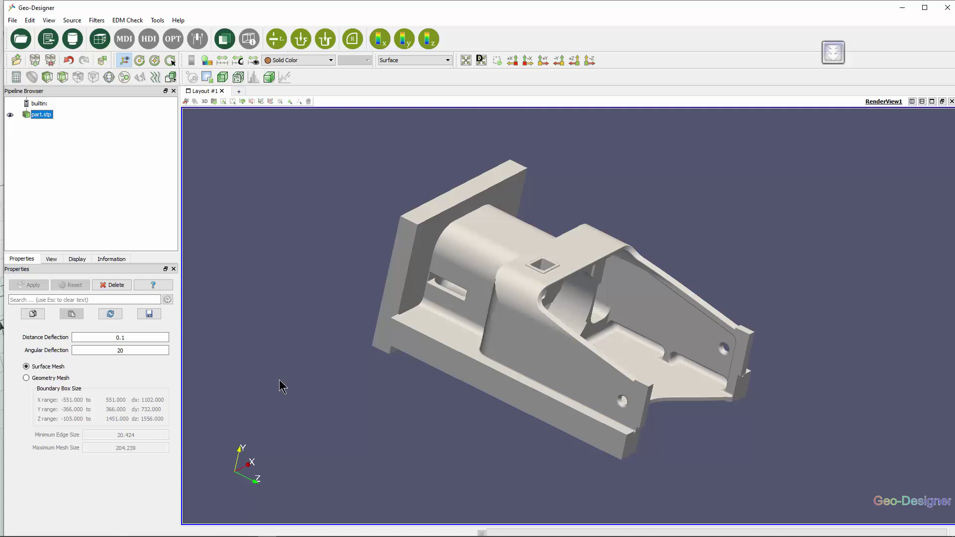
mouse_move(762, 246)
left_mouse_down()
mouse_move(693, 260)
mouse_move(696, 238)
mouse_move(713, 256)
mouse_move(693, 299)
mouse_move(730, 249)
left_mouse_up()
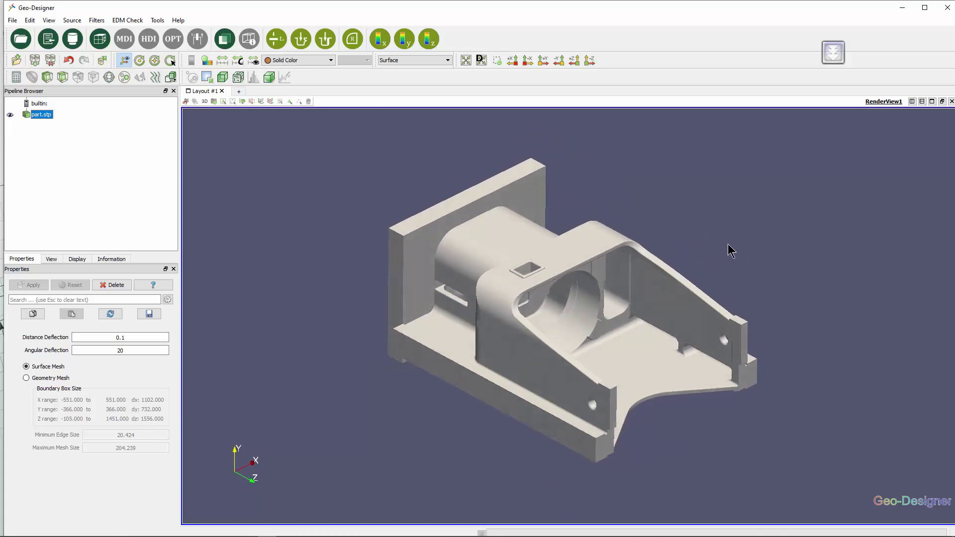
scroll(655, 316, "up", 2)
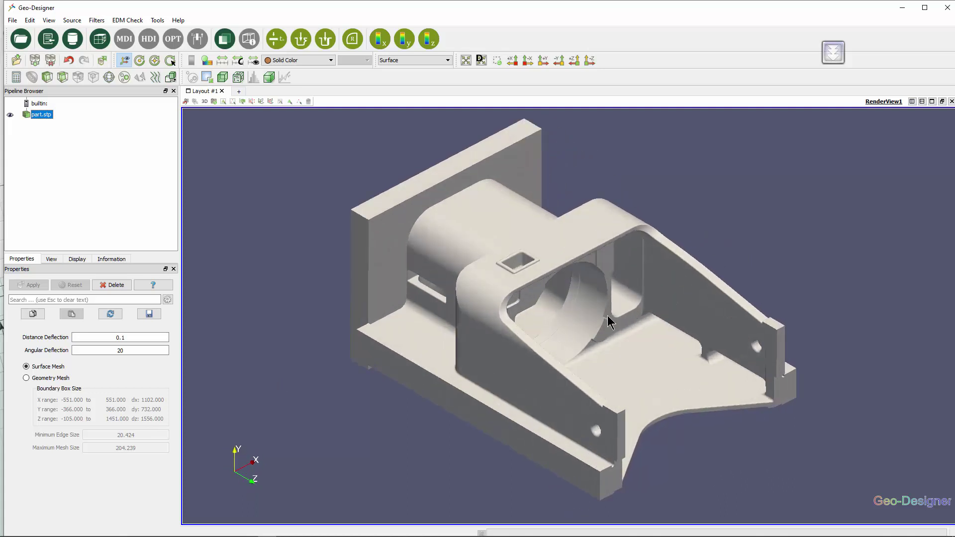
mouse_move(595, 319)
left_mouse_down()
mouse_move(531, 333)
mouse_move(597, 314)
mouse_move(578, 322)
left_mouse_up()
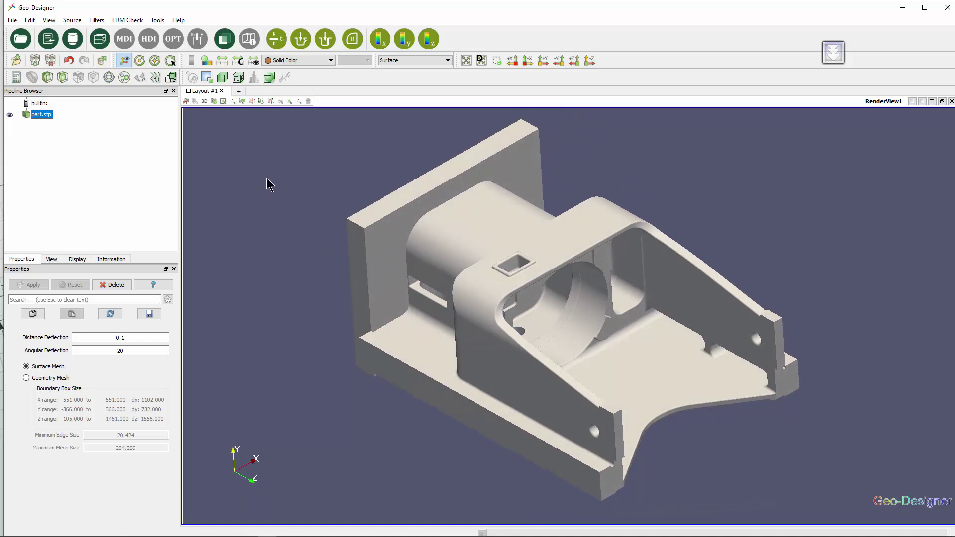
Create Mesh1 at meshing definition 8.10519 with HDI Calculation on, and start generating it
left_click(99, 41)
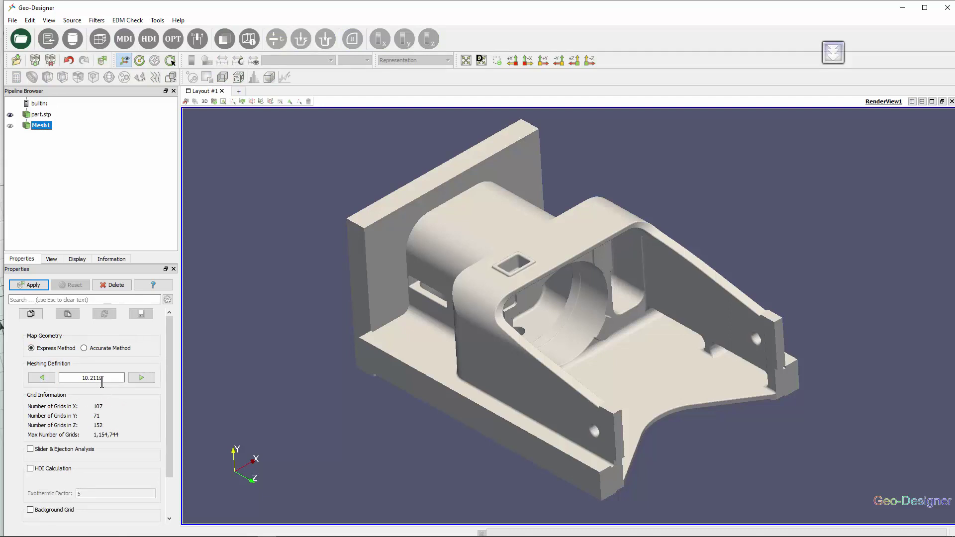
left_click(106, 379)
left_click(42, 378)
left_click_drag(169, 420, 170, 451)
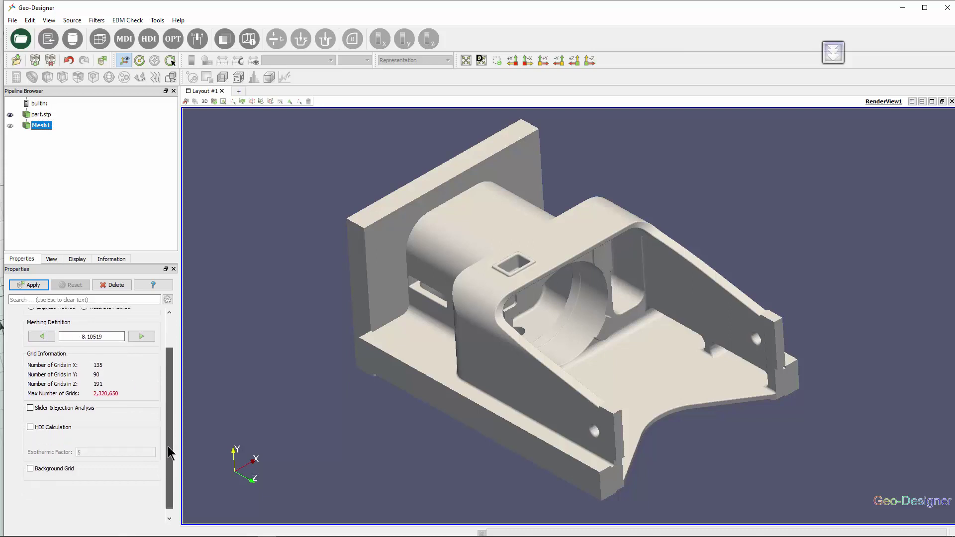
left_click(31, 425)
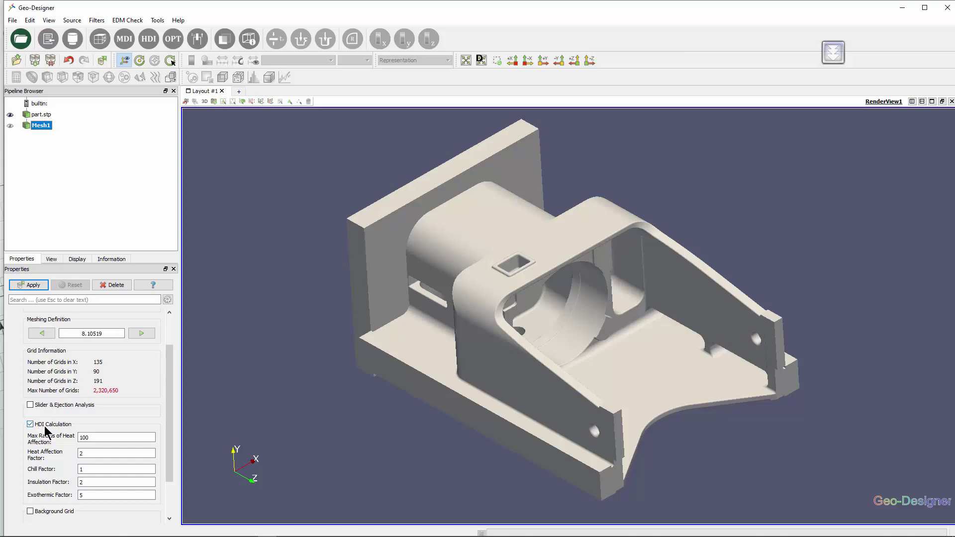
left_click_drag(171, 425, 174, 442)
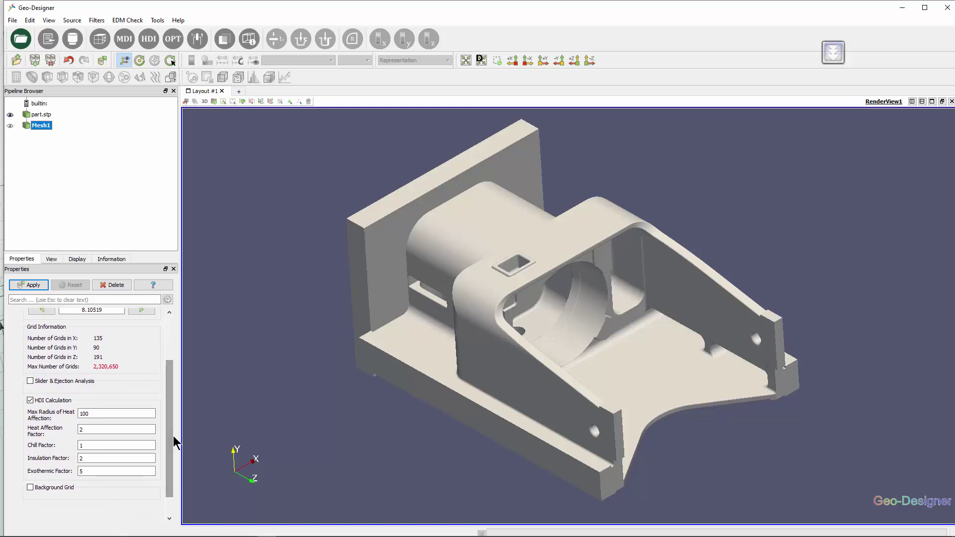
left_click(79, 413)
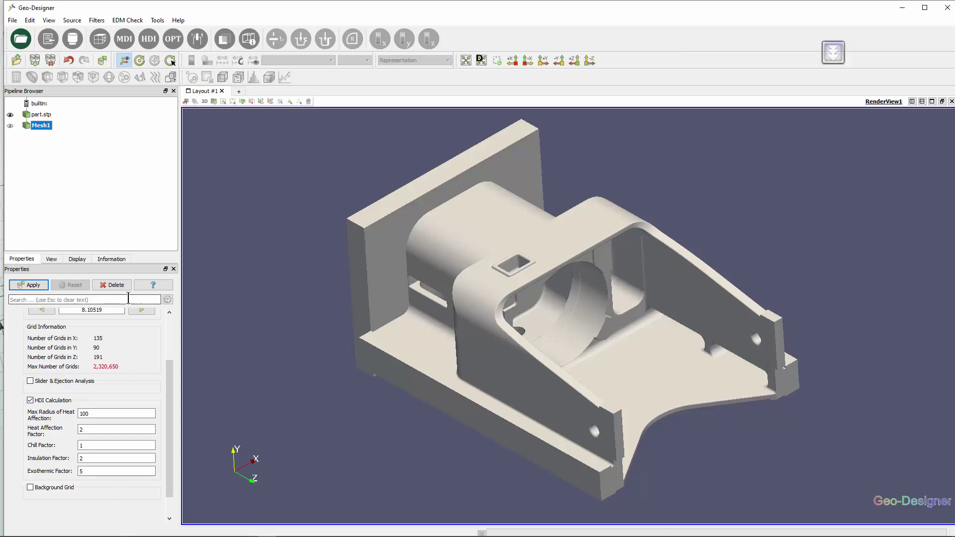
left_click(33, 285)
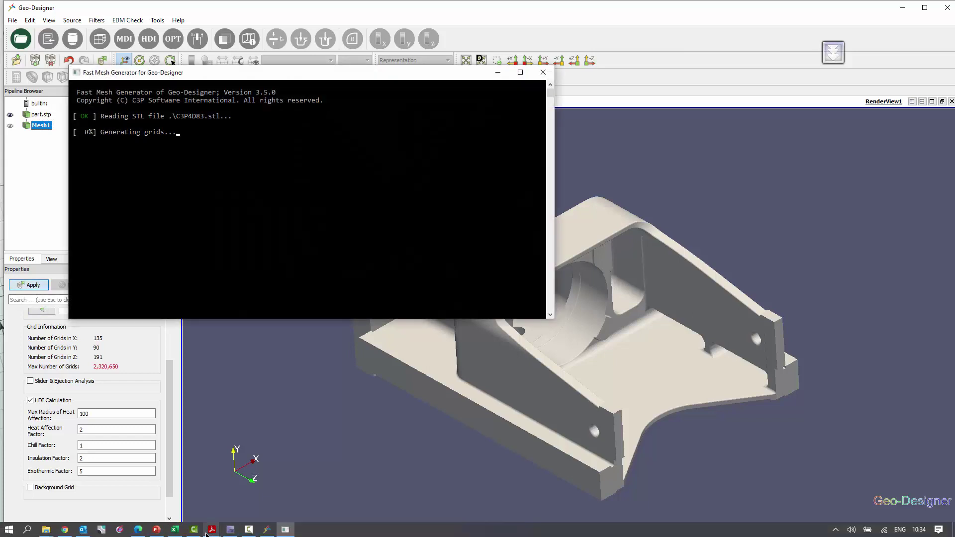
Bring Acrobat Reader forward to page 27, the Heat Distribution Index concept slide
left_click(212, 530)
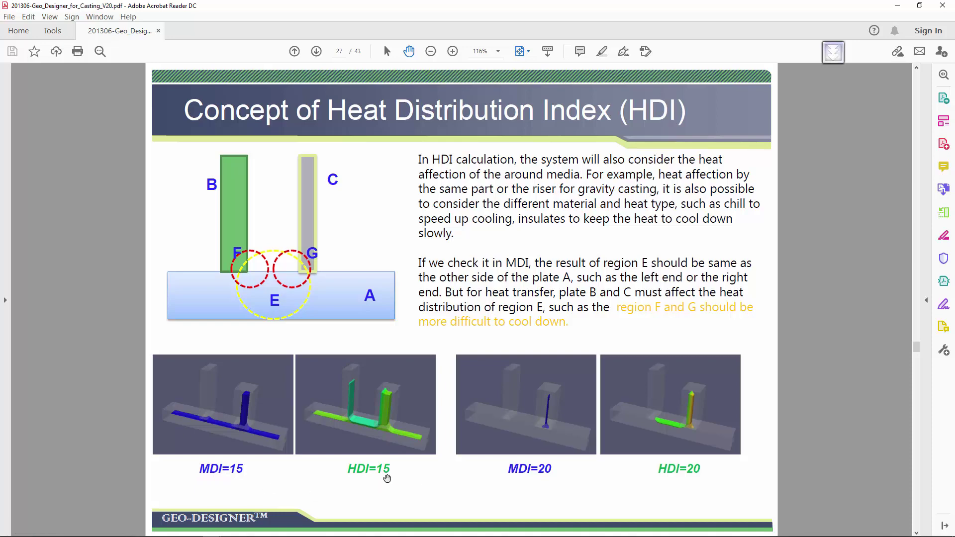
Hide the mesh progress window, highlight 'MDI=20' on the HDI slide, and bring up the Cast-Designer launcher
left_click(366, 474)
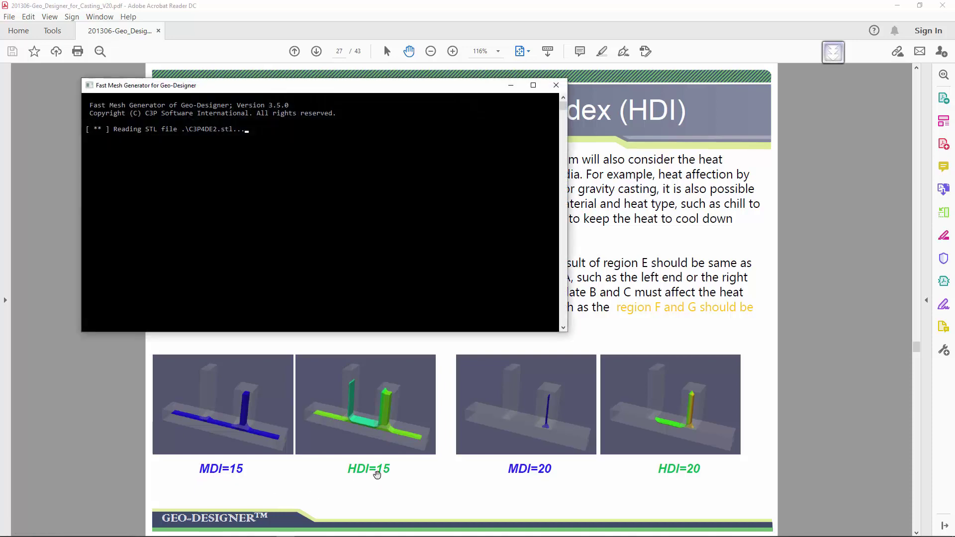
left_click(510, 85)
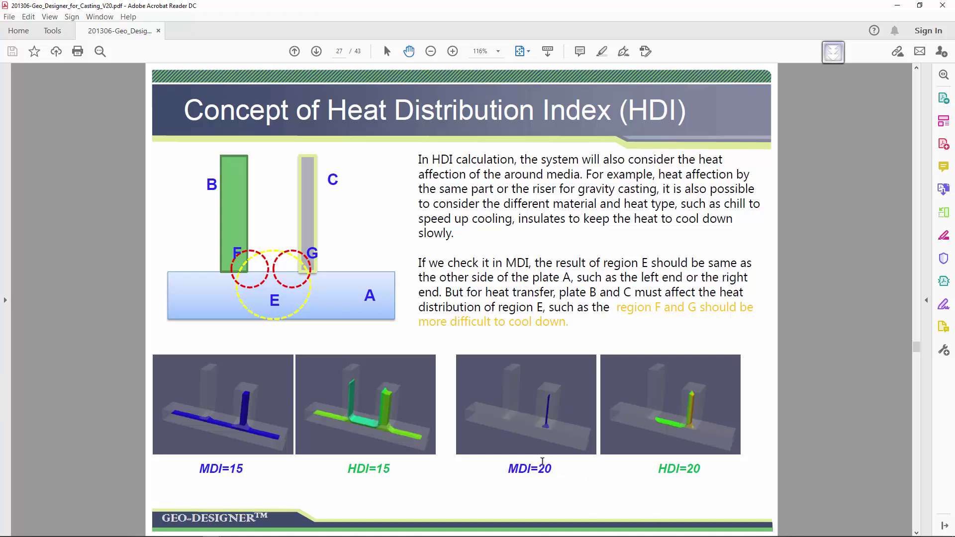
left_click_drag(538, 467, 552, 469)
left_click(222, 532)
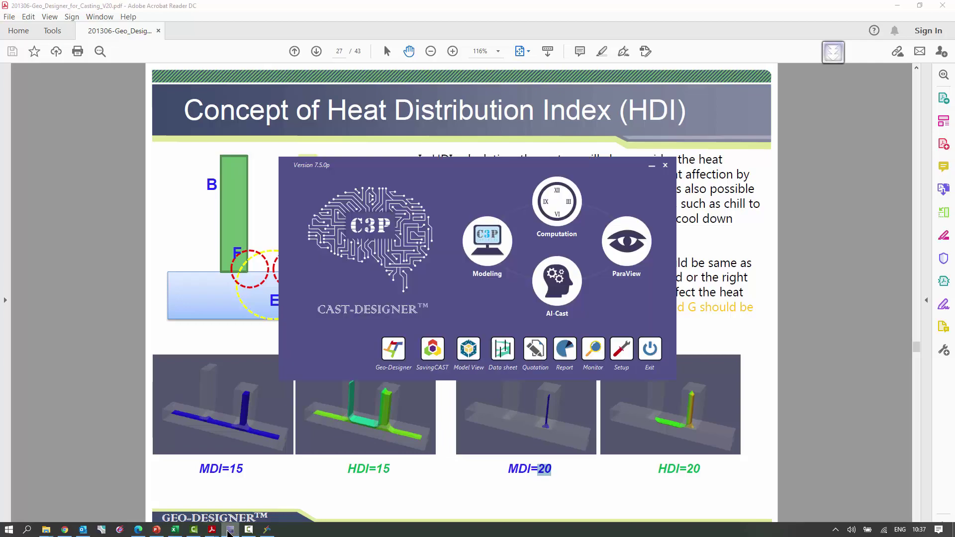
Return to Geo-Designer and zoom and rotate the finished MDI-coloured Mesh1 (legend 8.1–106.2)
left_click(267, 530)
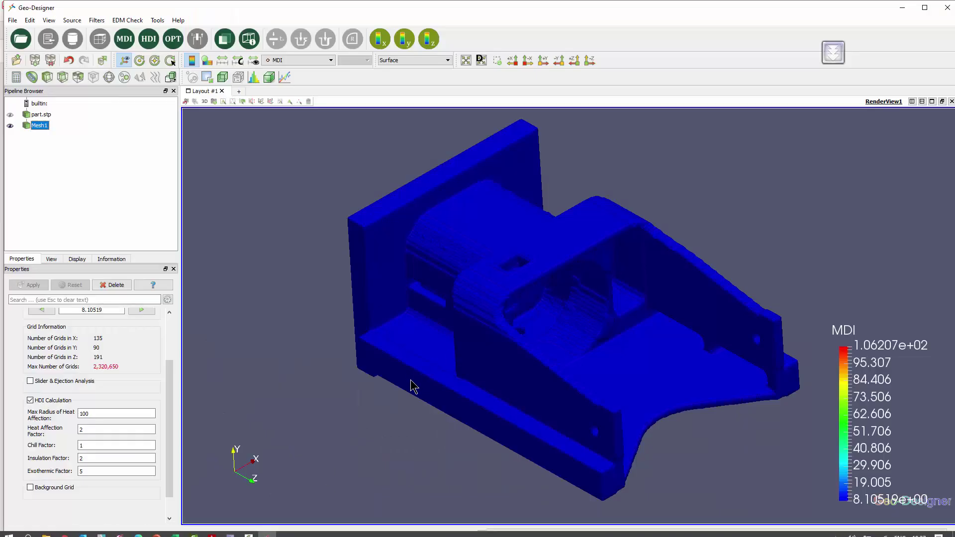
scroll(413, 393, "up", 1)
scroll(413, 402, "up", 1)
mouse_move(413, 402)
left_mouse_down()
mouse_move(410, 434)
mouse_move(433, 341)
mouse_move(358, 377)
mouse_move(397, 411)
mouse_move(394, 420)
mouse_move(362, 412)
mouse_move(384, 405)
left_mouse_up()
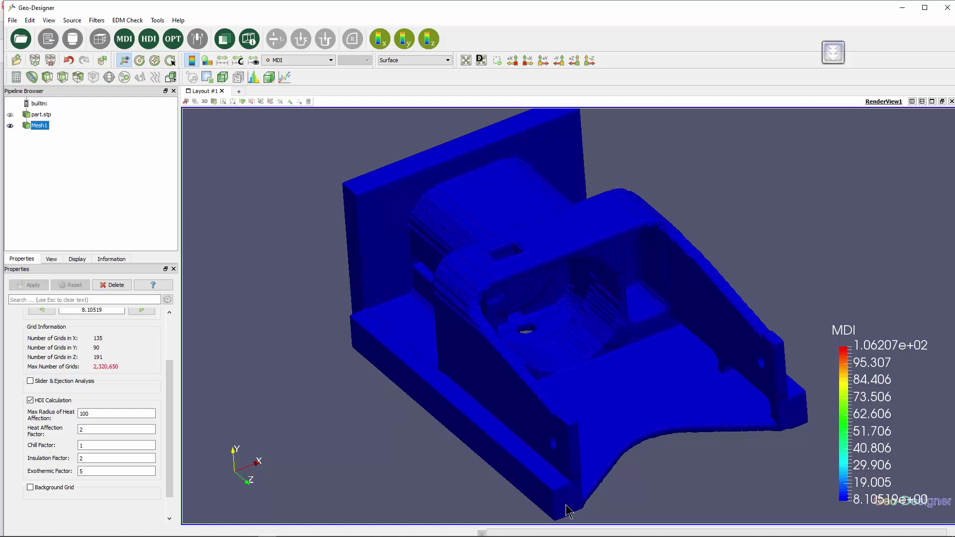
mouse_move(560, 502)
left_mouse_down()
mouse_move(644, 506)
mouse_move(521, 477)
mouse_move(595, 510)
left_mouse_up()
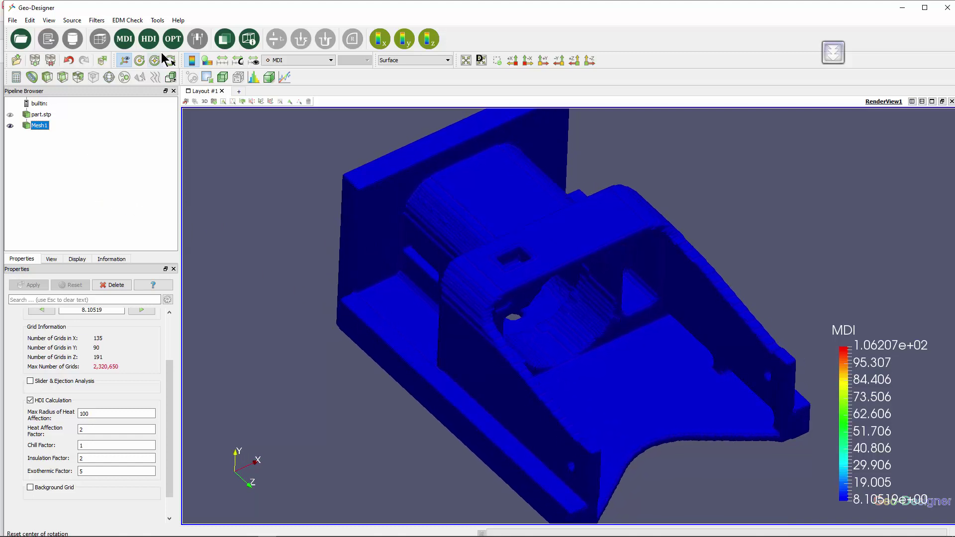
Add an MDI1 contour item, hide the coloured Mesh1, and make the part semi-transparent
left_click(125, 40)
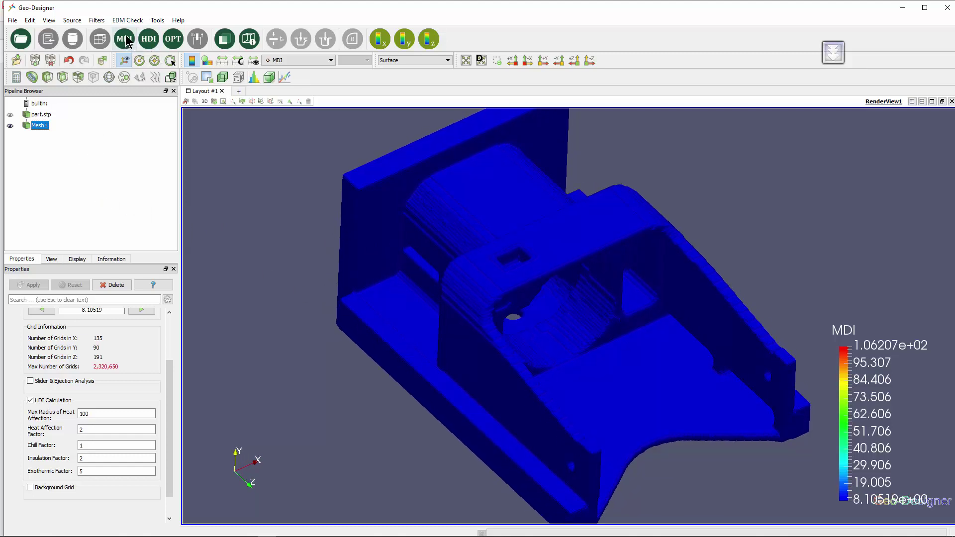
left_click(121, 40)
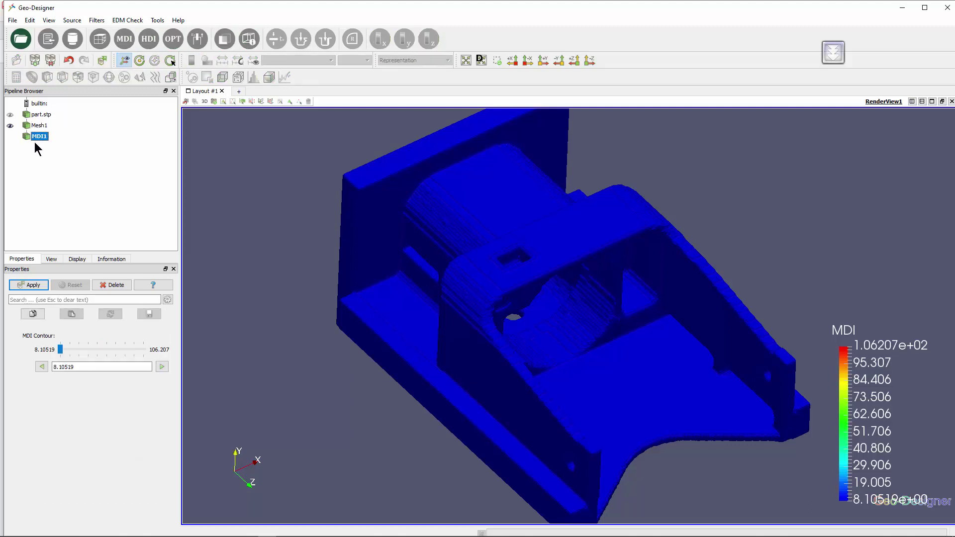
left_click(10, 126)
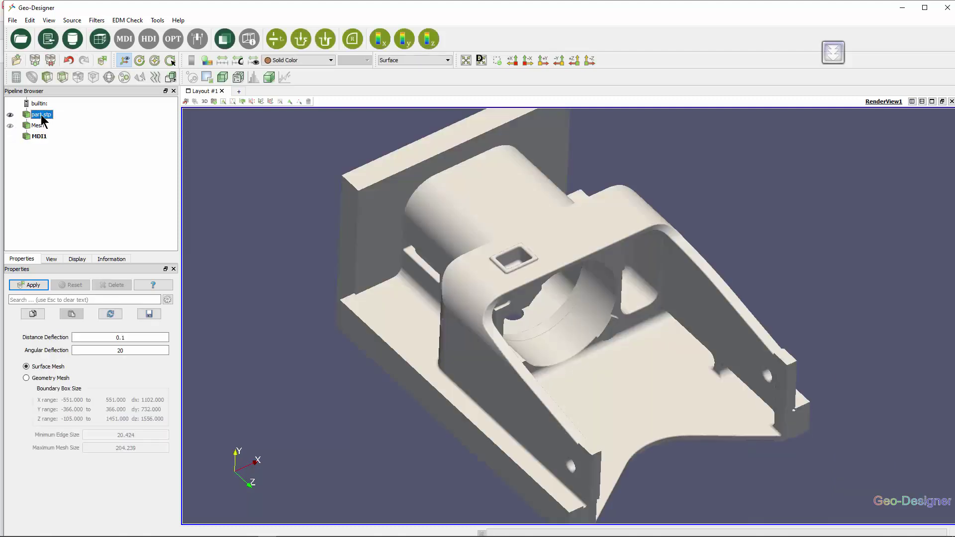
left_click(225, 39)
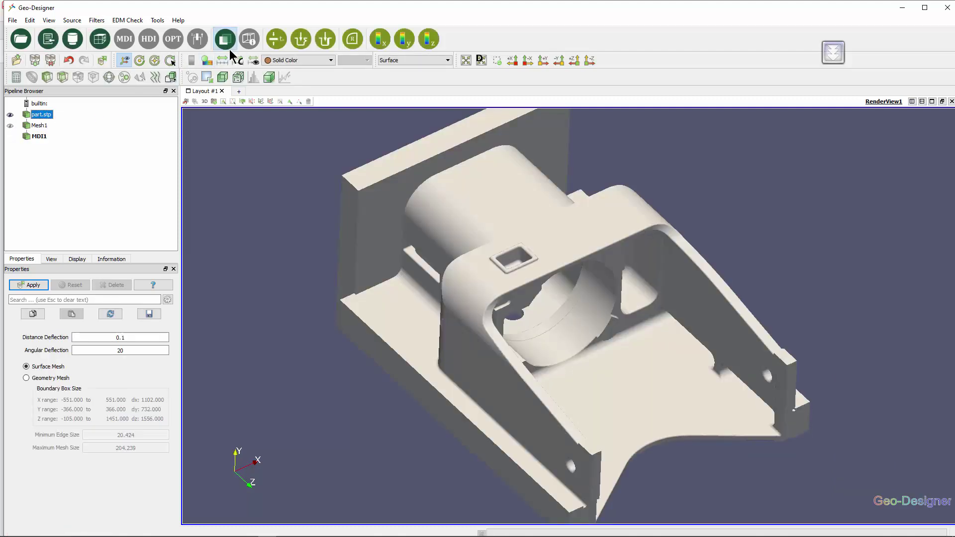
Set the MDI1 contour threshold to 20 and apply it
left_click(38, 137)
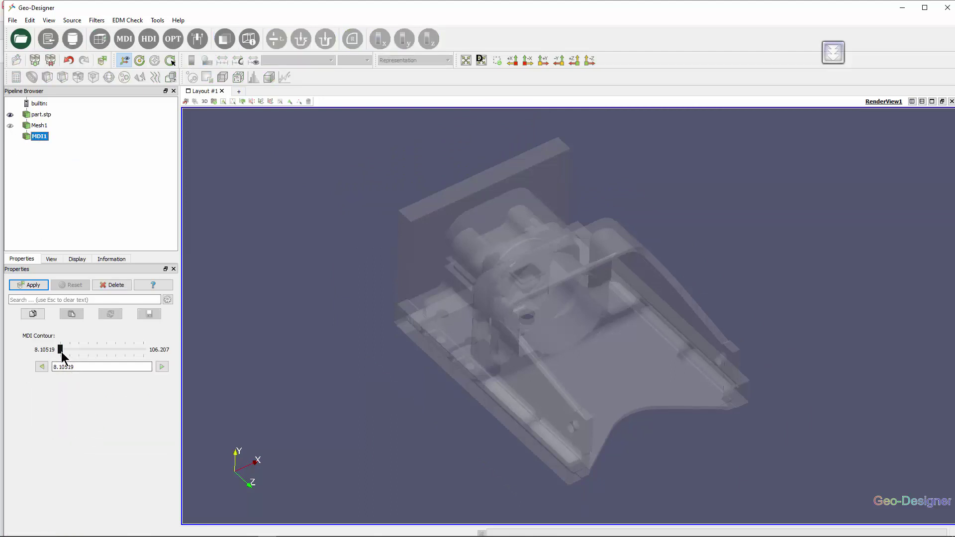
left_click_drag(74, 367, 30, 367)
type("20")
left_click(38, 287)
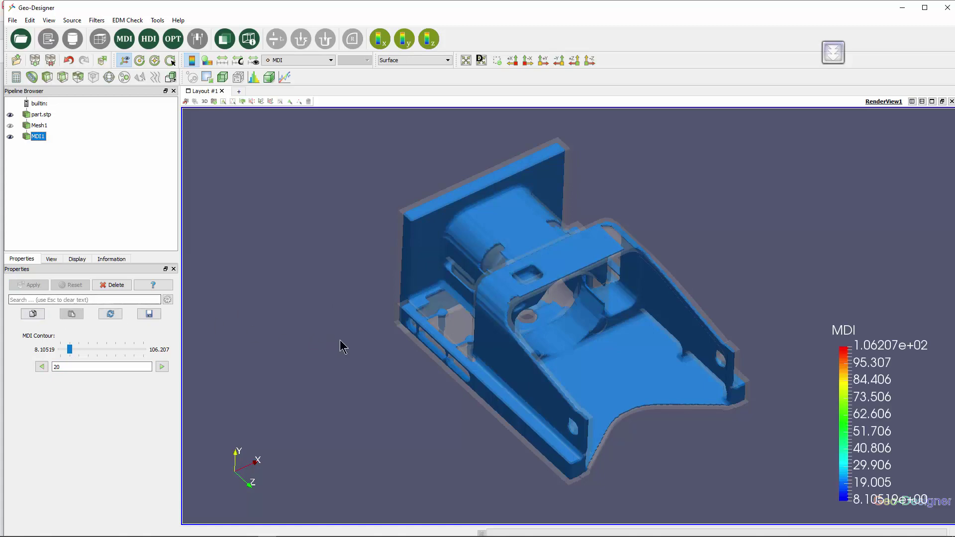
mouse_move(343, 347)
left_mouse_down()
mouse_move(384, 354)
mouse_move(345, 358)
mouse_move(348, 326)
mouse_move(351, 340)
left_mouse_up()
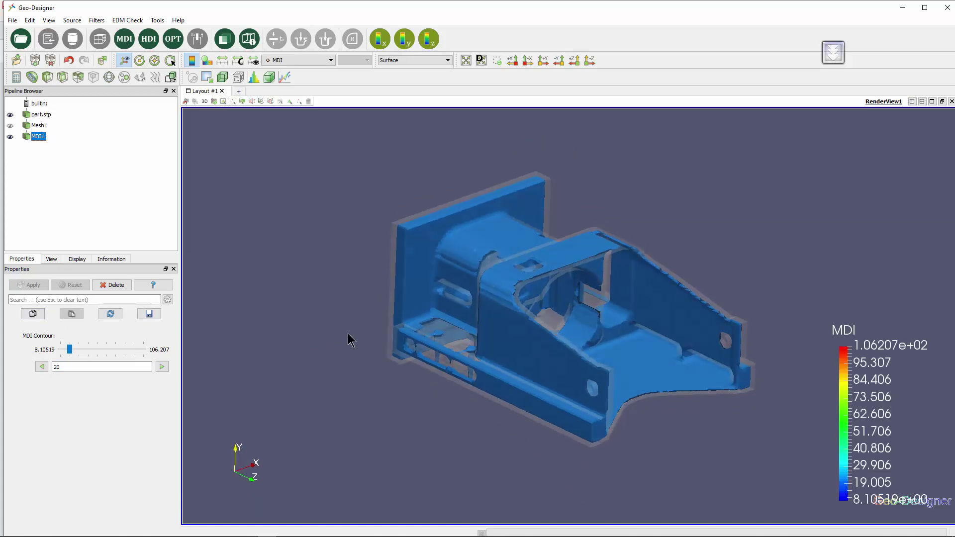
scroll(473, 371, "up", 5)
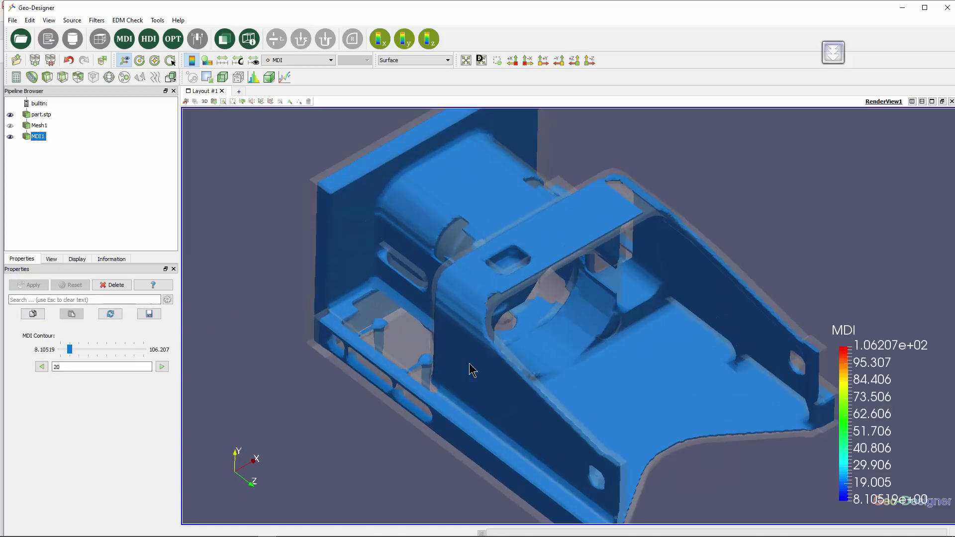
scroll(413, 344, "down", 5)
mouse_move(413, 344)
left_mouse_down()
mouse_move(392, 356)
mouse_move(398, 369)
mouse_move(405, 320)
mouse_move(418, 320)
left_mouse_up()
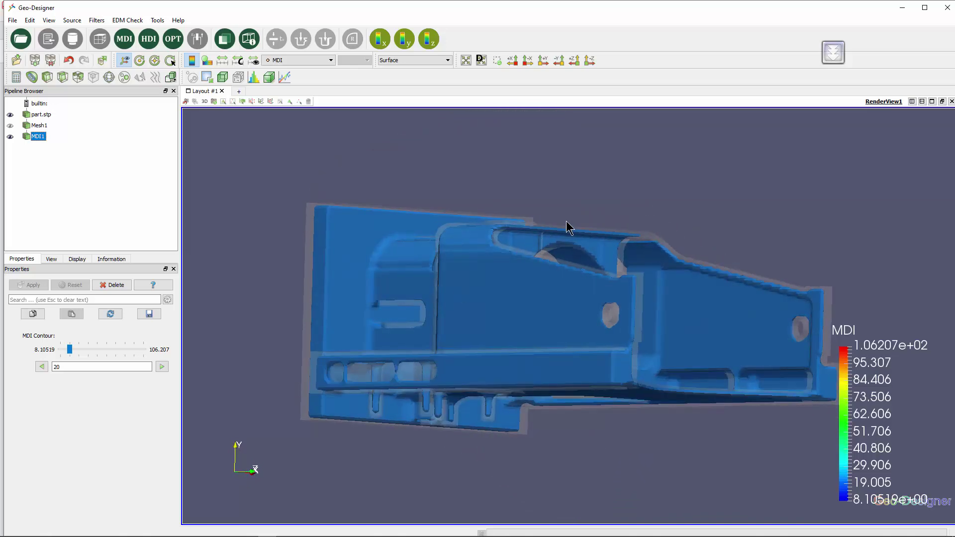
left_click_drag(576, 230, 566, 245)
scroll(567, 230, "up", 3)
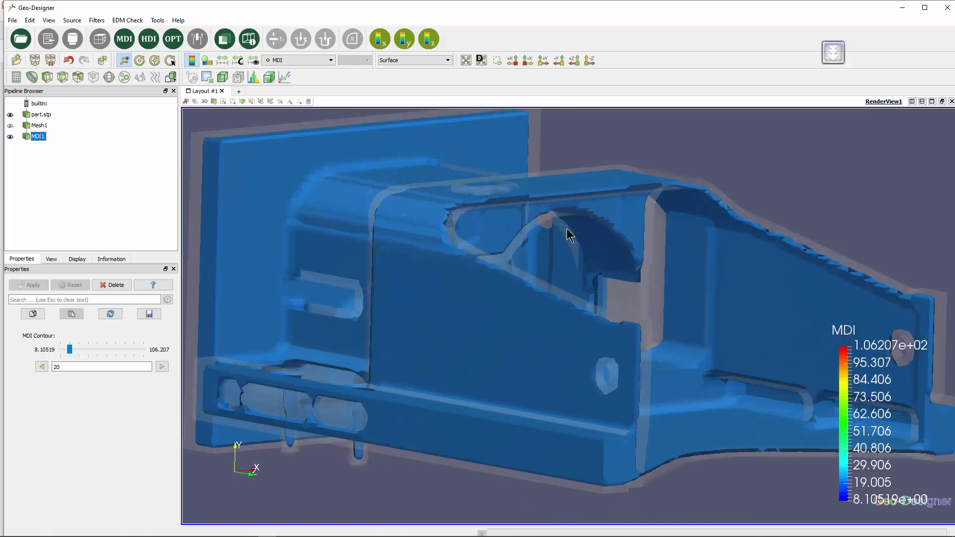
scroll(550, 241, "up", 3)
scroll(544, 249, "up", 3)
scroll(572, 226, "down", 4)
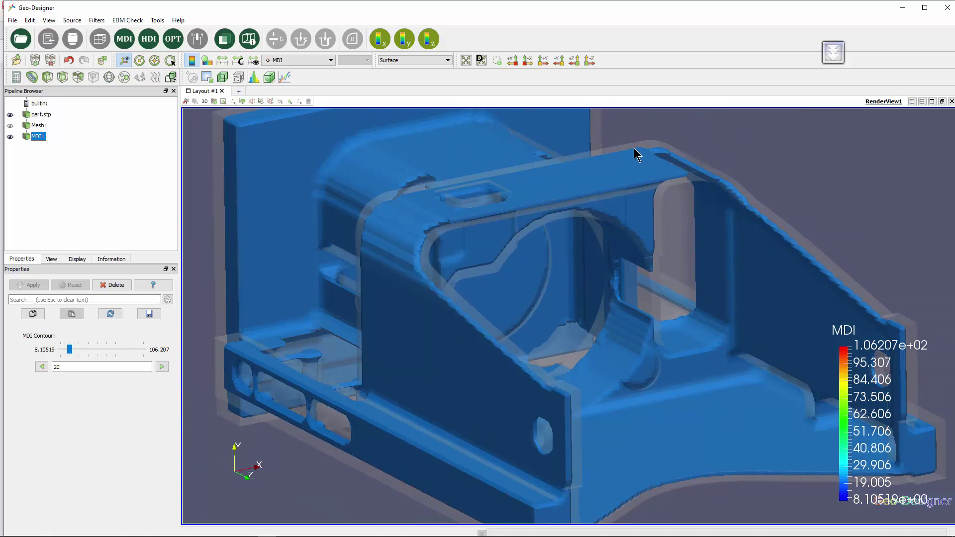
mouse_move(608, 175)
left_mouse_down()
mouse_move(599, 167)
mouse_move(572, 196)
left_mouse_up()
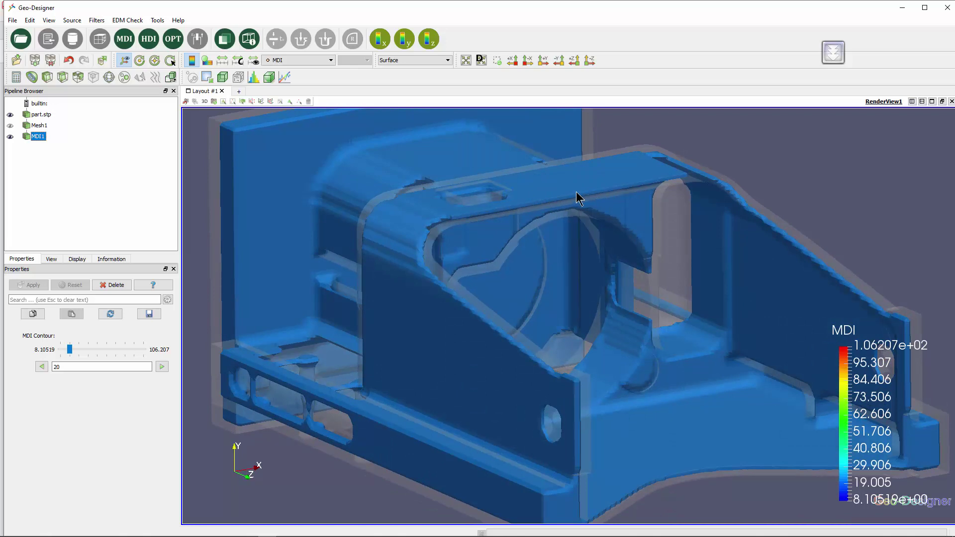
mouse_move(577, 192)
left_mouse_down()
mouse_move(561, 222)
mouse_move(576, 203)
left_mouse_up()
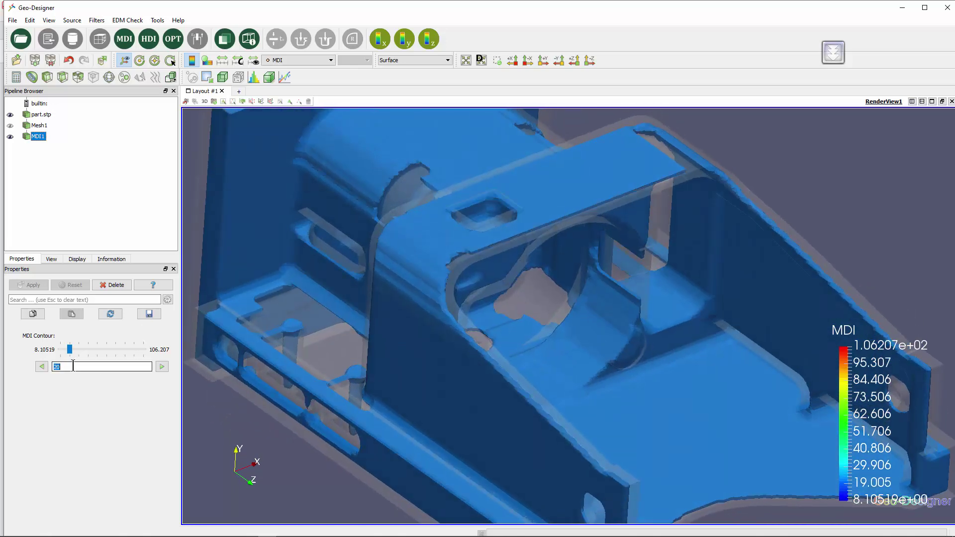
Apply the MDI contour at 30, then try 25, rotating the part to view each
type("30")
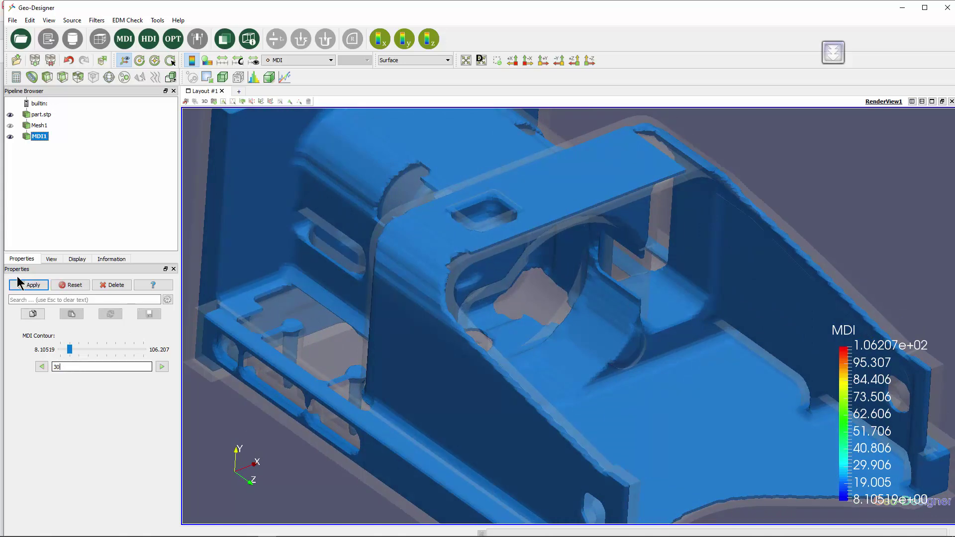
left_click(28, 286)
mouse_move(482, 264)
left_mouse_down()
mouse_move(498, 333)
mouse_move(493, 427)
mouse_move(552, 443)
left_mouse_up()
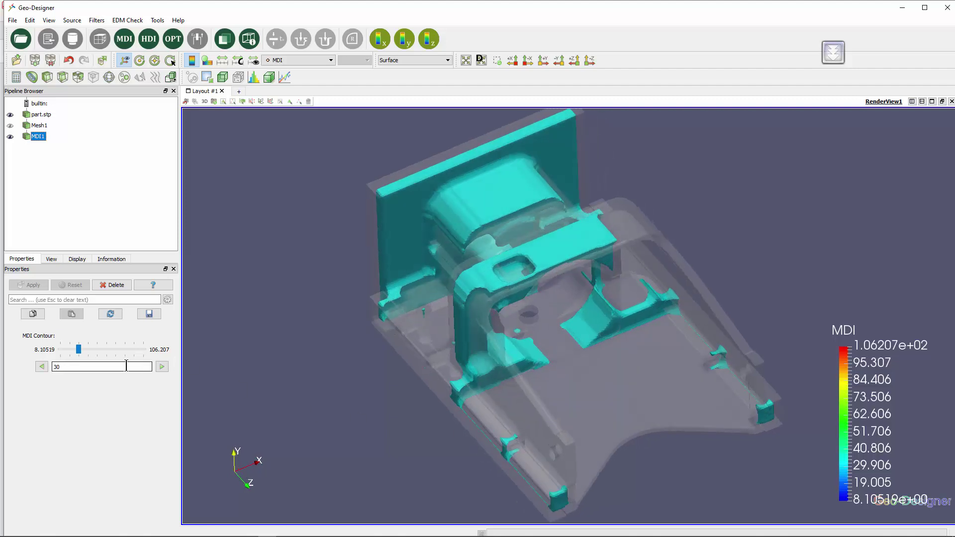
double_click(102, 366)
type("25")
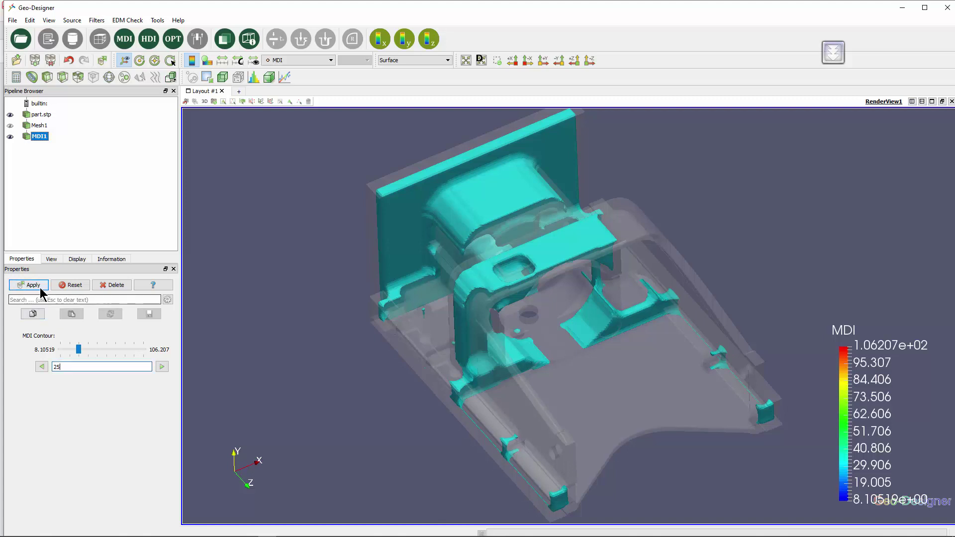
left_click(40, 285)
mouse_move(454, 387)
left_mouse_down()
mouse_move(533, 440)
mouse_move(616, 423)
left_mouse_up()
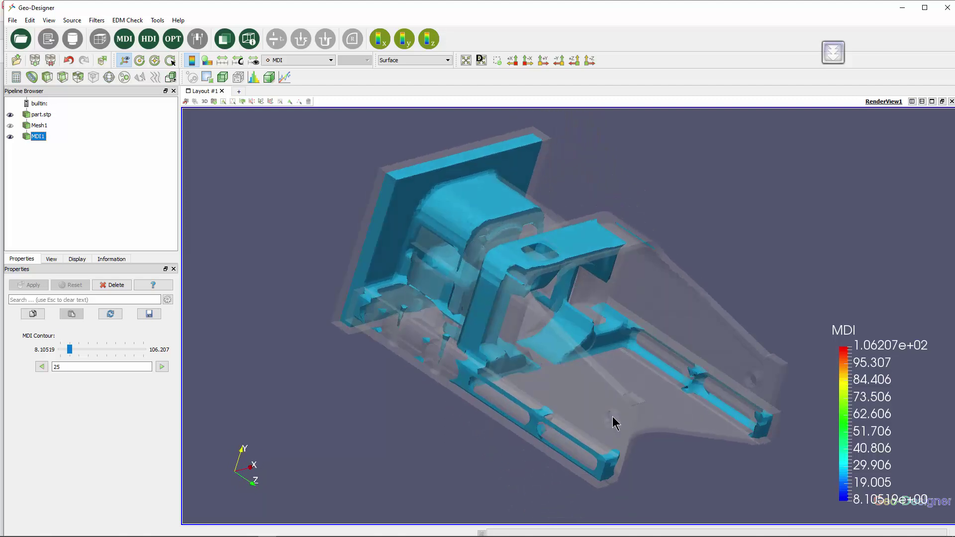
Restore the contour to 30 and orbit the part, including from above, to inspect the cyan surfaces
double_click(85, 370)
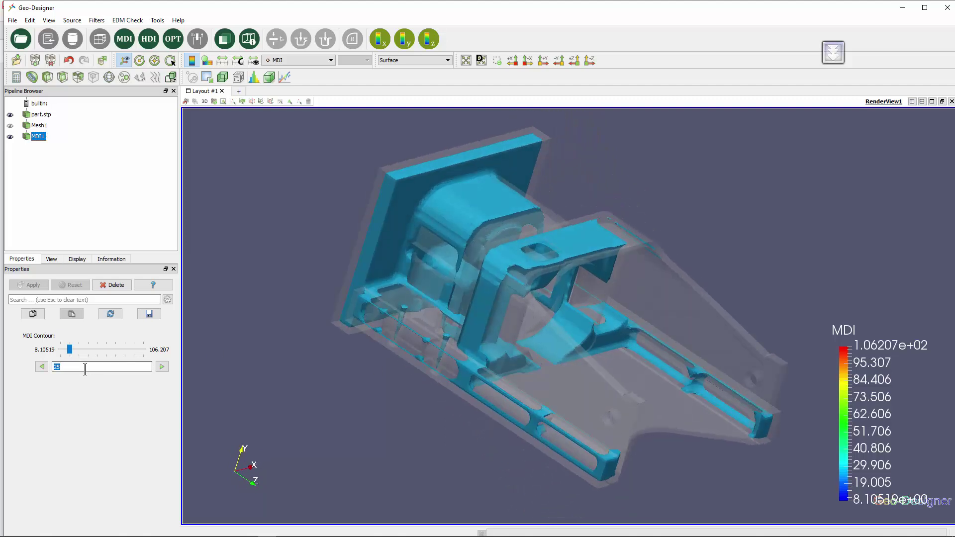
type("30")
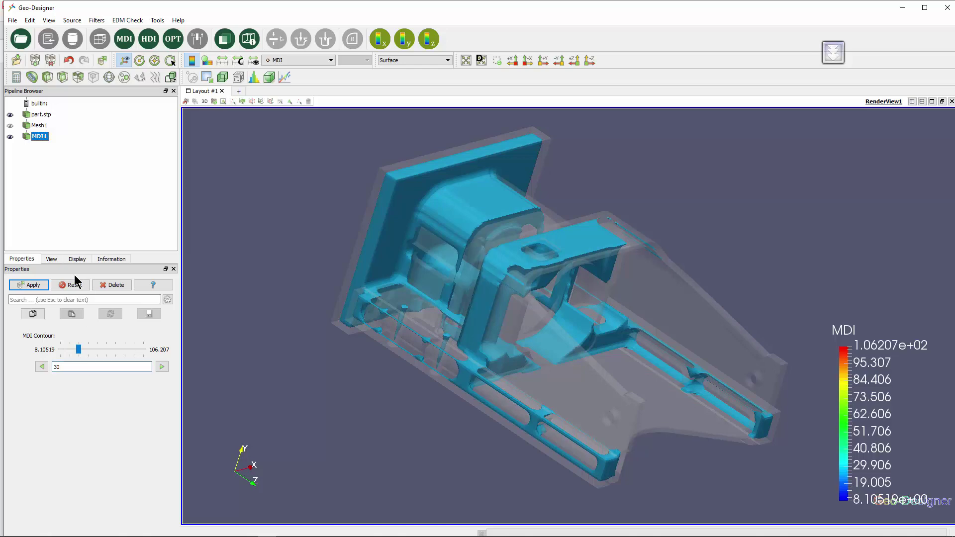
left_click(32, 287)
left_click_drag(577, 440, 576, 252)
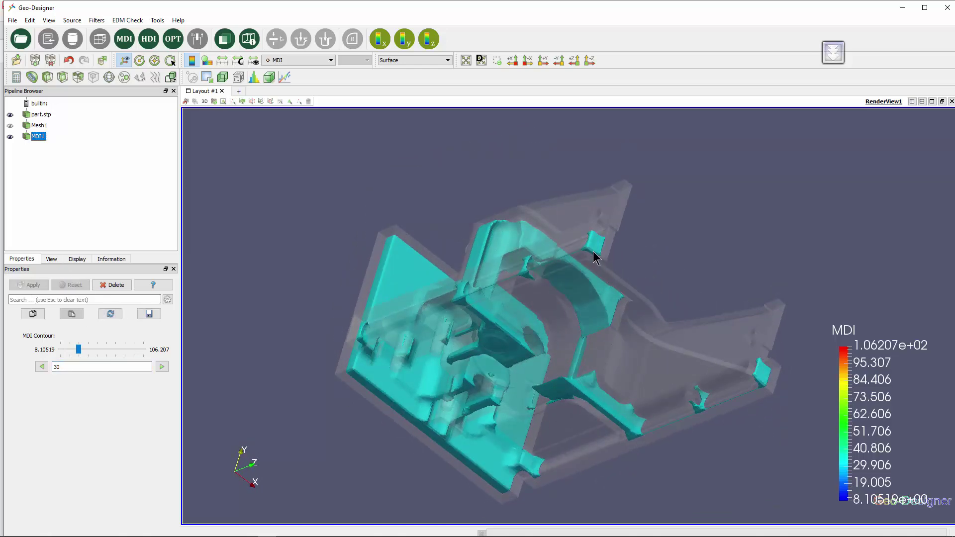
left_click_drag(592, 266, 642, 368)
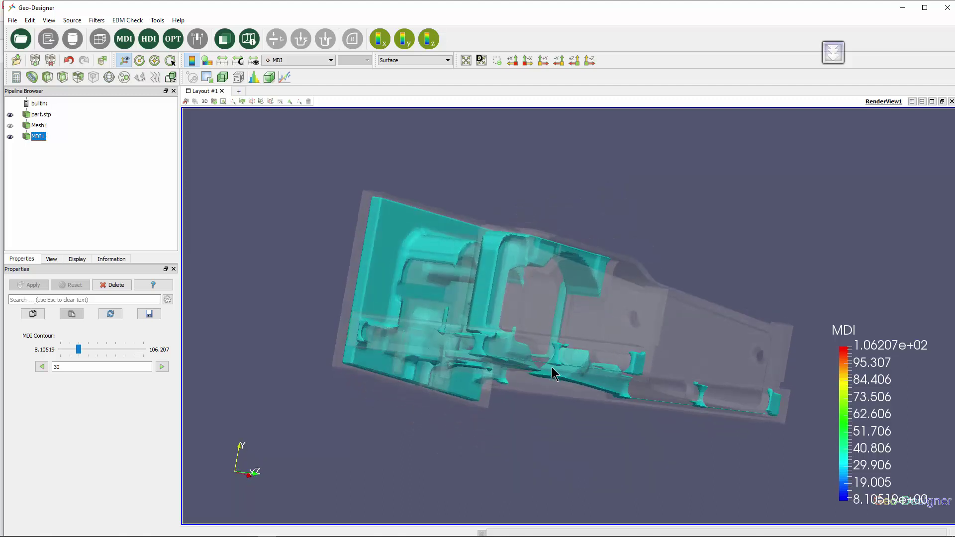
left_click_drag(554, 373, 502, 404)
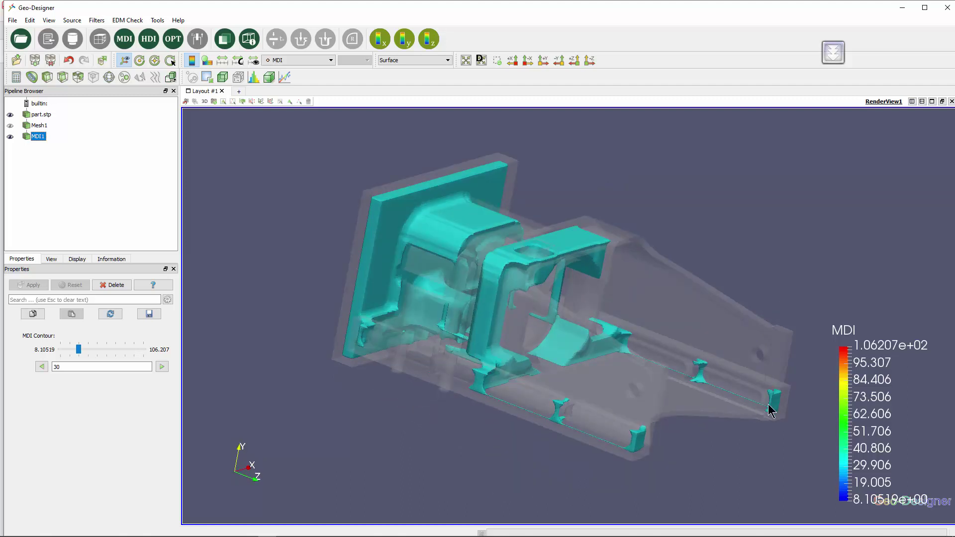
mouse_move(638, 358)
left_mouse_down()
mouse_move(622, 387)
mouse_move(624, 366)
mouse_move(611, 365)
mouse_move(620, 332)
mouse_move(617, 347)
left_mouse_up()
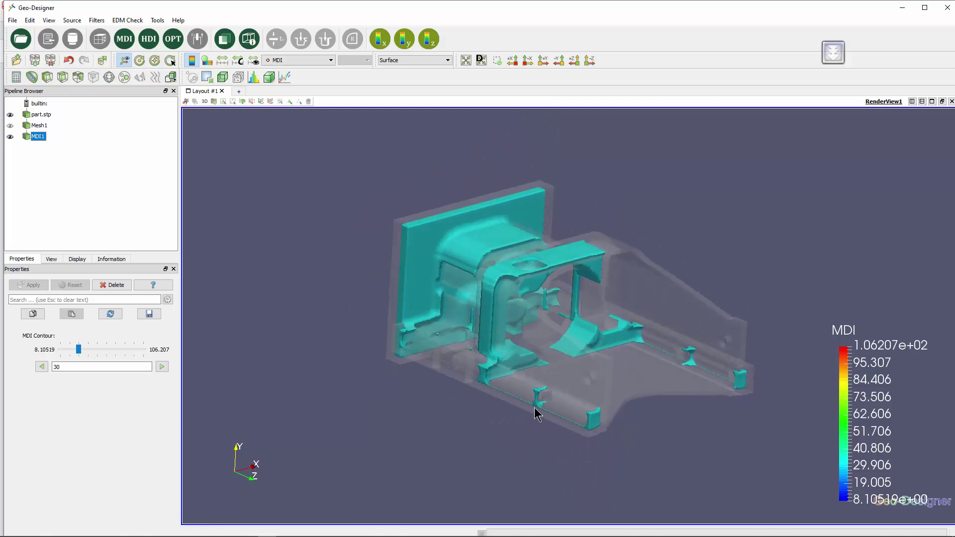
left_click_drag(550, 420, 568, 437)
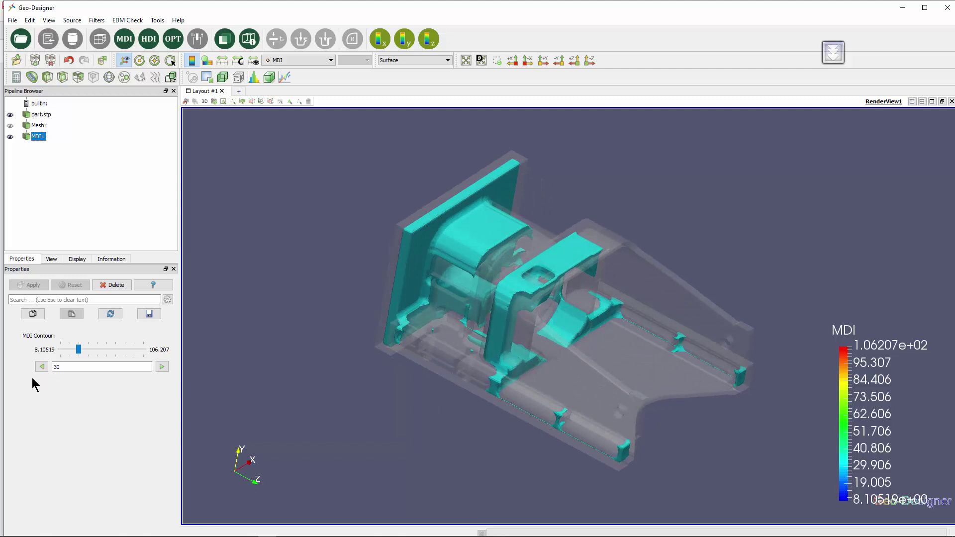
Raise the MDI contour threshold to 35 and rotate slightly to check the update
double_click(88, 367)
type("35")
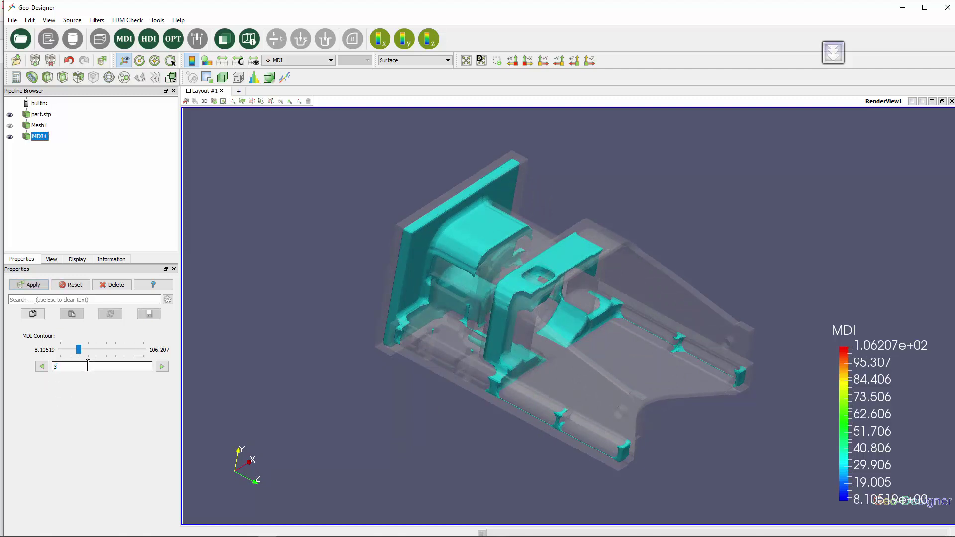
left_click(26, 291)
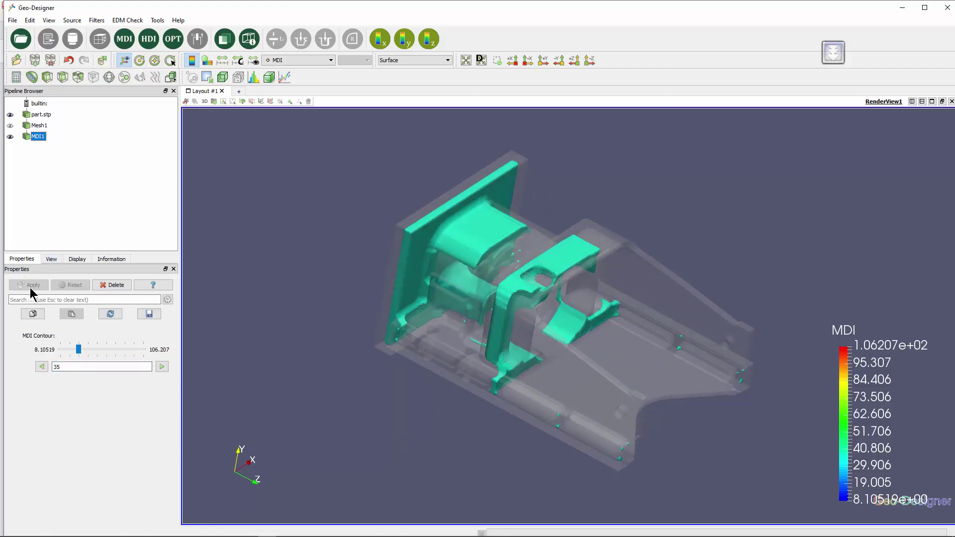
left_click_drag(492, 434, 572, 441)
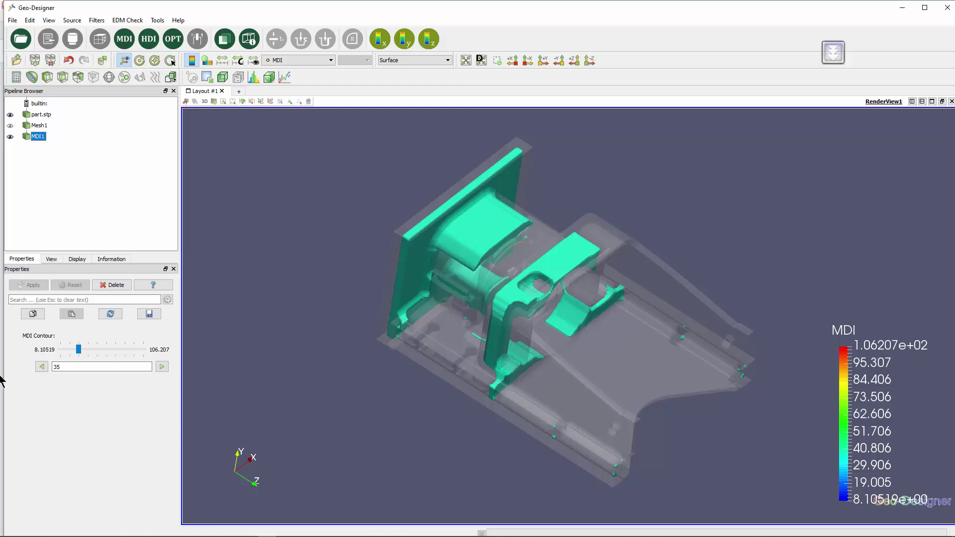
Raise the threshold to 50 and orbit the model to inspect the green surfaces
double_click(63, 367)
type("5")
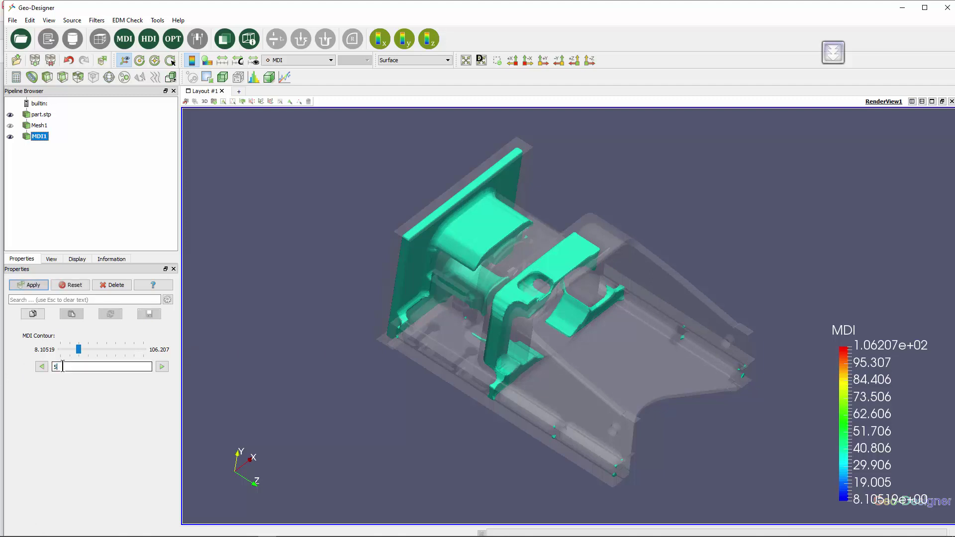
type("0")
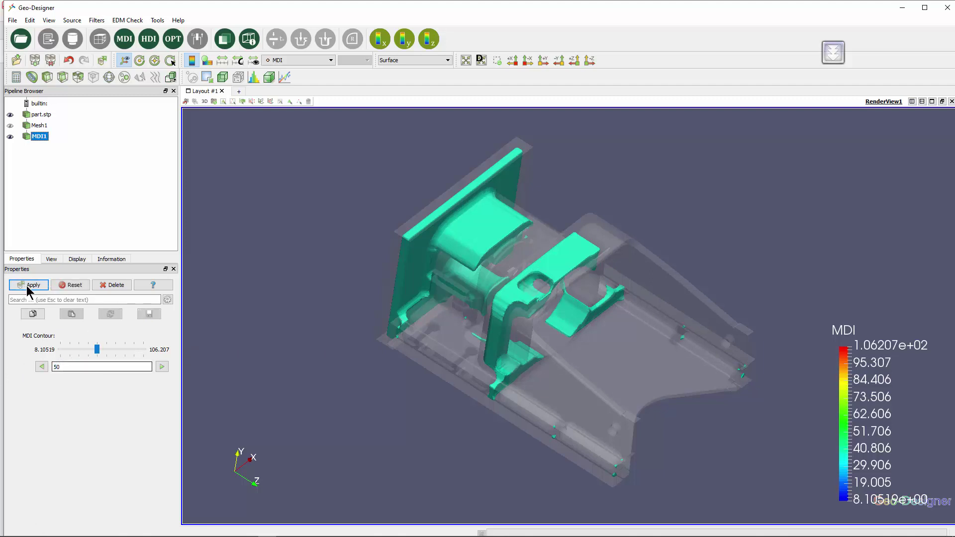
left_click(30, 285)
mouse_move(587, 297)
left_mouse_down()
mouse_move(574, 305)
mouse_move(553, 286)
left_mouse_up()
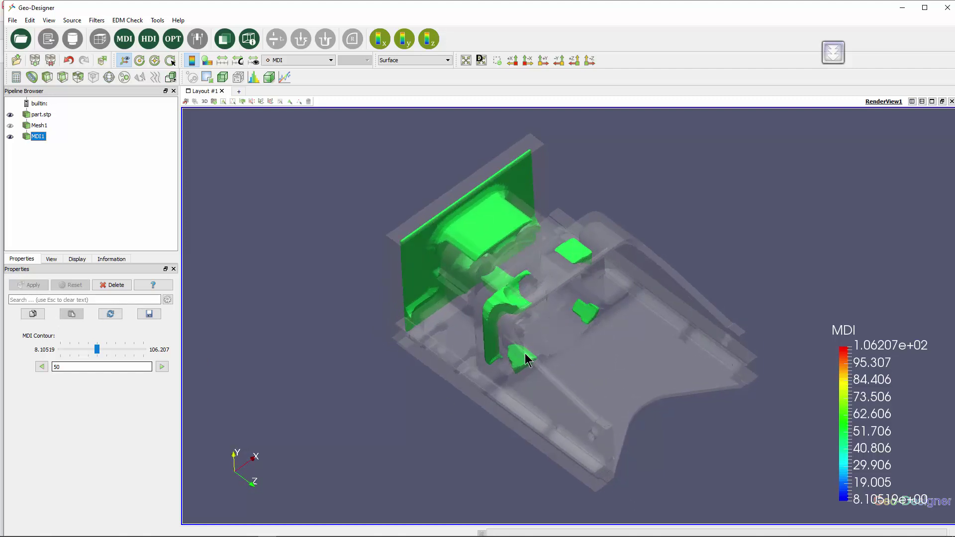
mouse_move(601, 309)
left_mouse_down()
mouse_move(632, 275)
mouse_move(634, 242)
mouse_move(635, 309)
left_mouse_up()
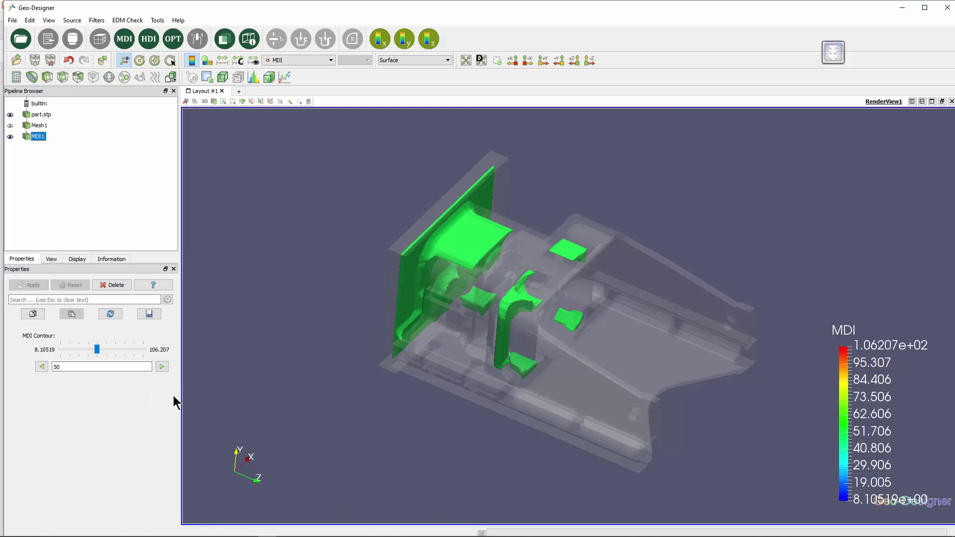
Set the MDI contour threshold to 60, correcting a mistyped 660
double_click(70, 367)
type("660")
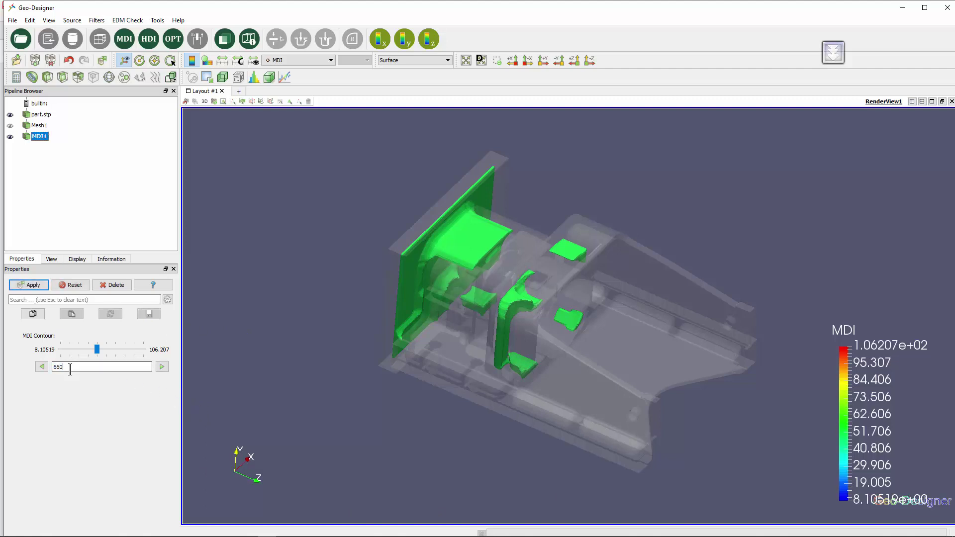
left_click(34, 285)
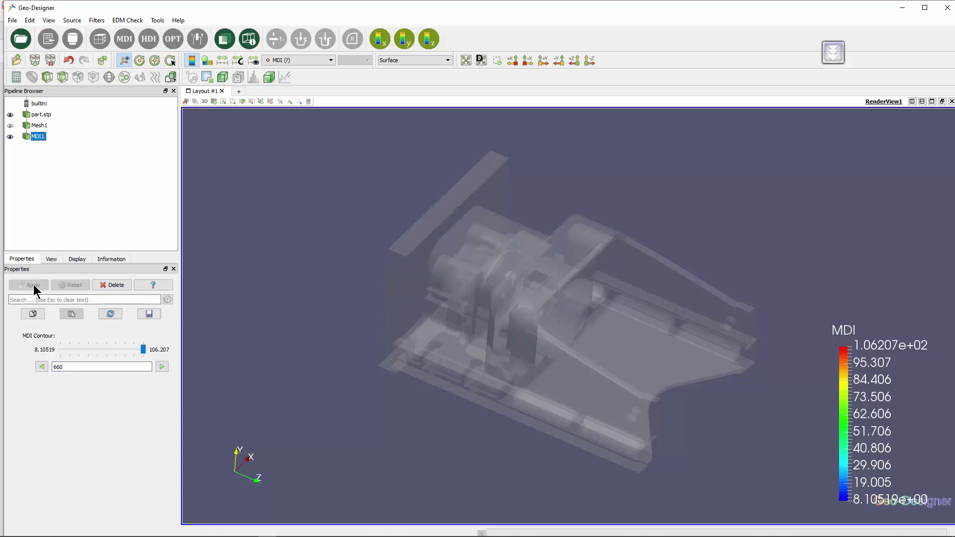
double_click(68, 367)
type("60")
left_click(33, 285)
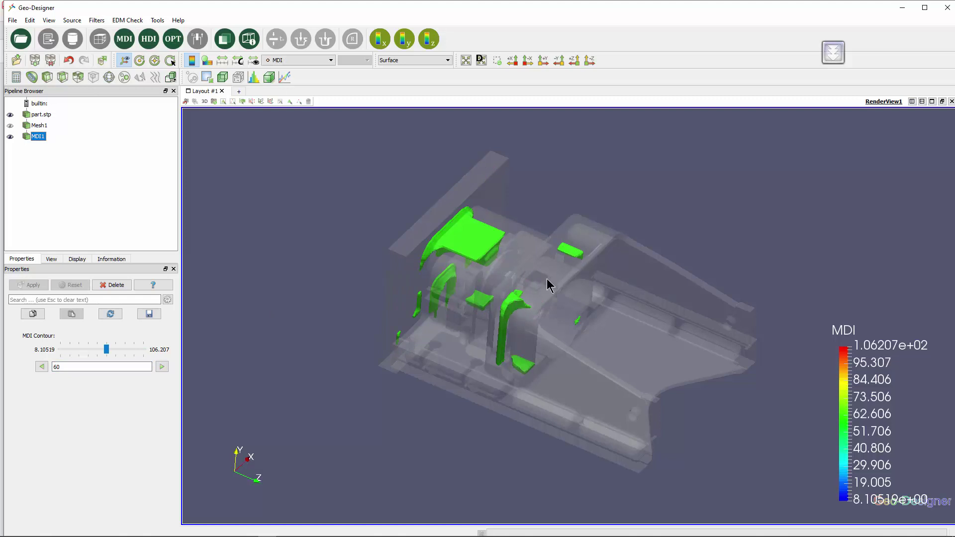
Step the threshold to 70 then 80, tilting the view to inspect the remaining yellow patch
double_click(67, 368)
type("70")
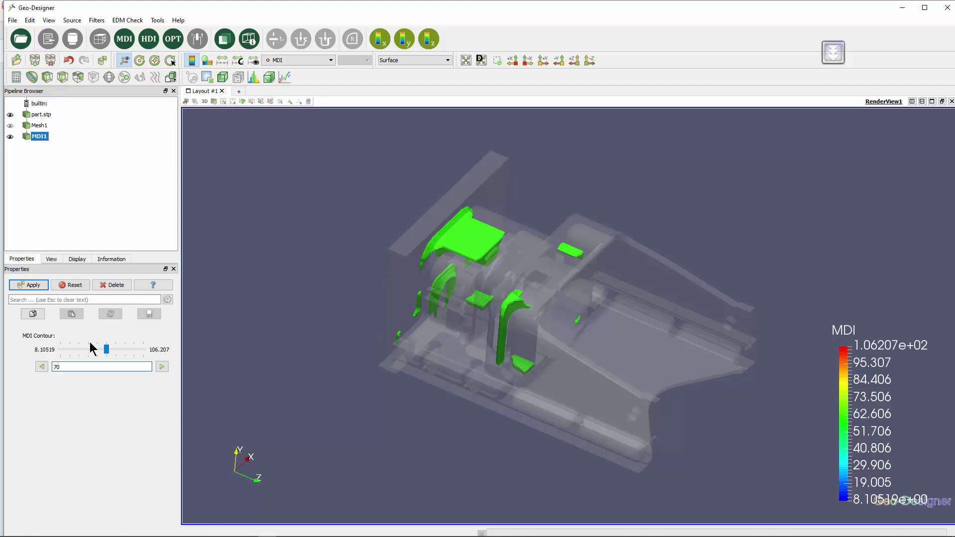
left_click(37, 292)
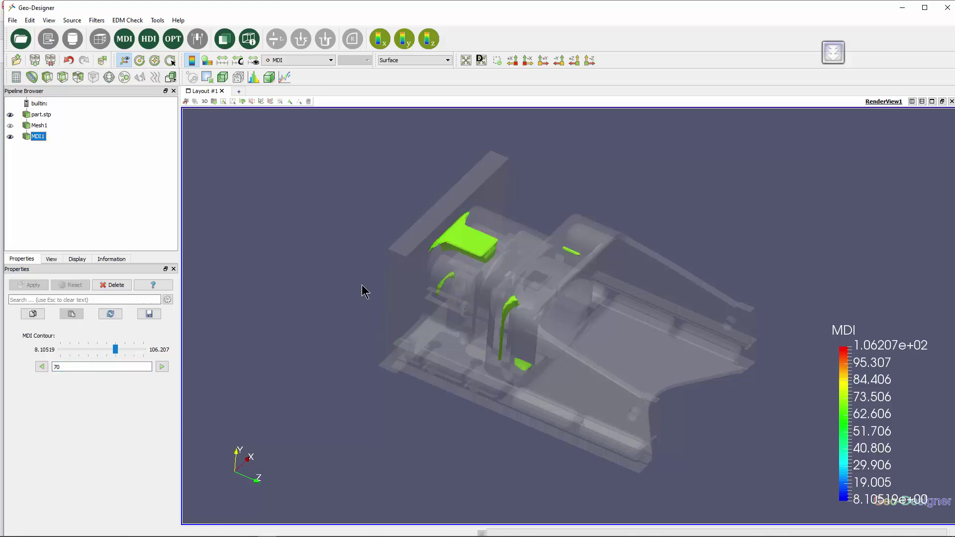
left_click_drag(512, 297, 510, 314)
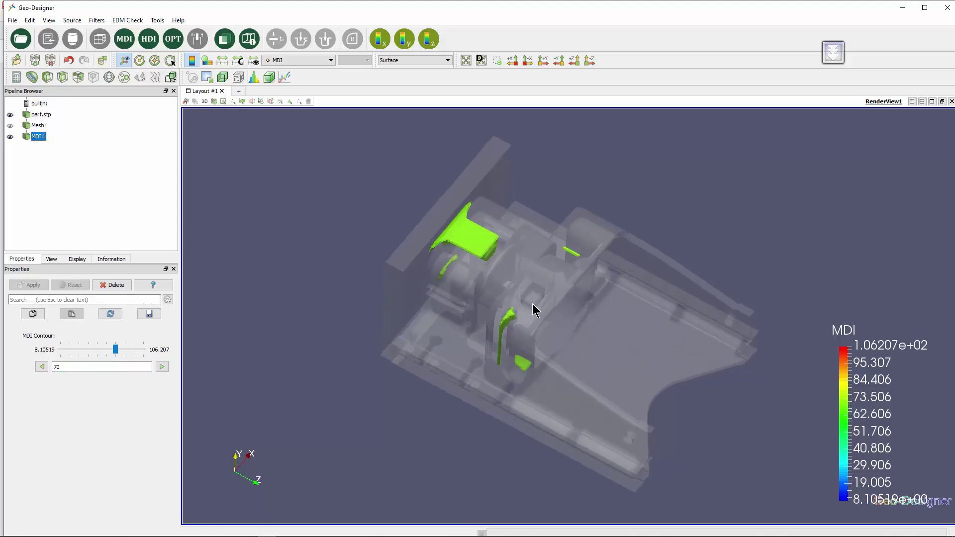
mouse_move(579, 263)
left_mouse_down()
mouse_move(527, 298)
mouse_move(570, 293)
left_mouse_up()
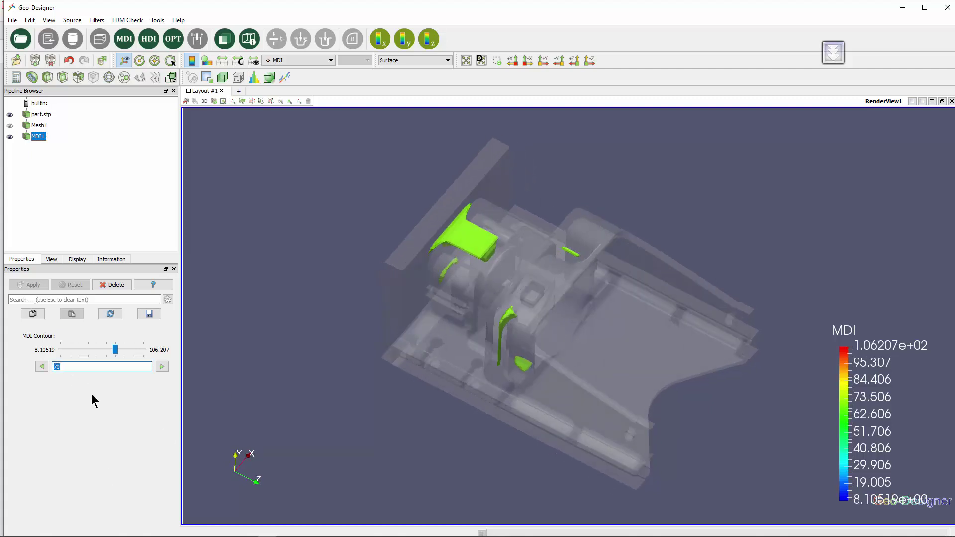
type("80")
left_click(34, 286)
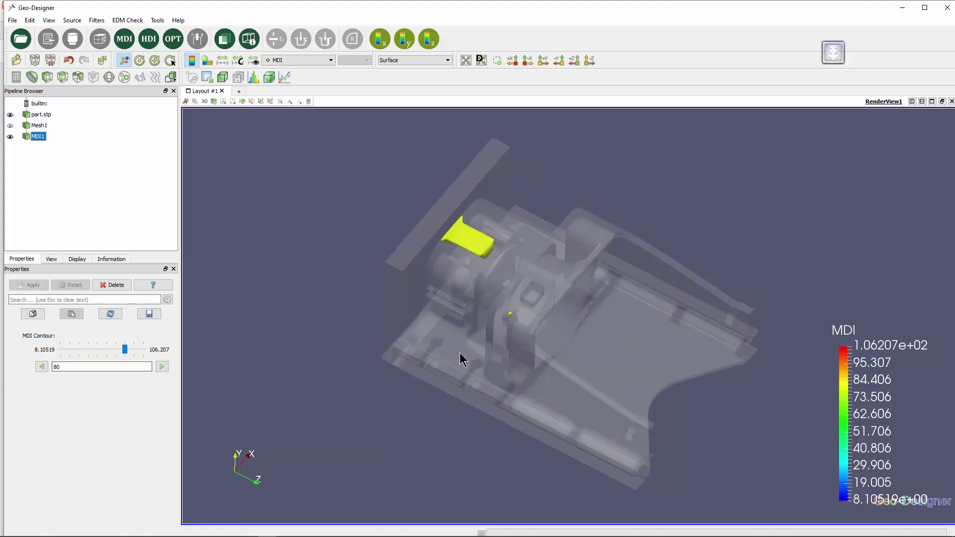
mouse_move(475, 337)
left_mouse_down()
mouse_move(483, 329)
mouse_move(476, 362)
mouse_move(433, 379)
mouse_move(450, 377)
mouse_move(496, 296)
mouse_move(710, 300)
mouse_move(560, 352)
mouse_move(452, 427)
mouse_move(589, 311)
mouse_move(627, 255)
mouse_move(512, 387)
mouse_move(542, 305)
mouse_move(615, 245)
left_mouse_up()
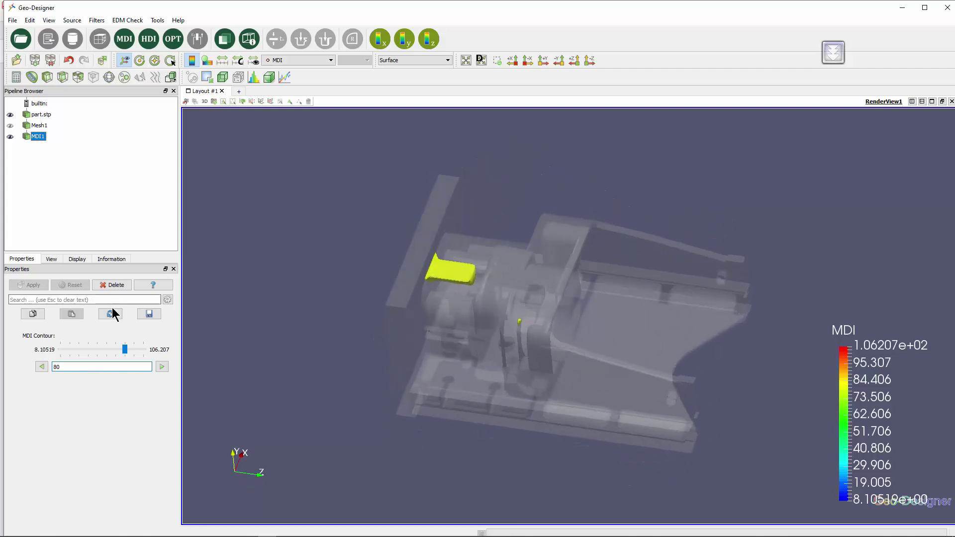
Reapply the MDI1 contour at 50 and rotate the casting to review the green thick sections
left_click(85, 367)
type("50")
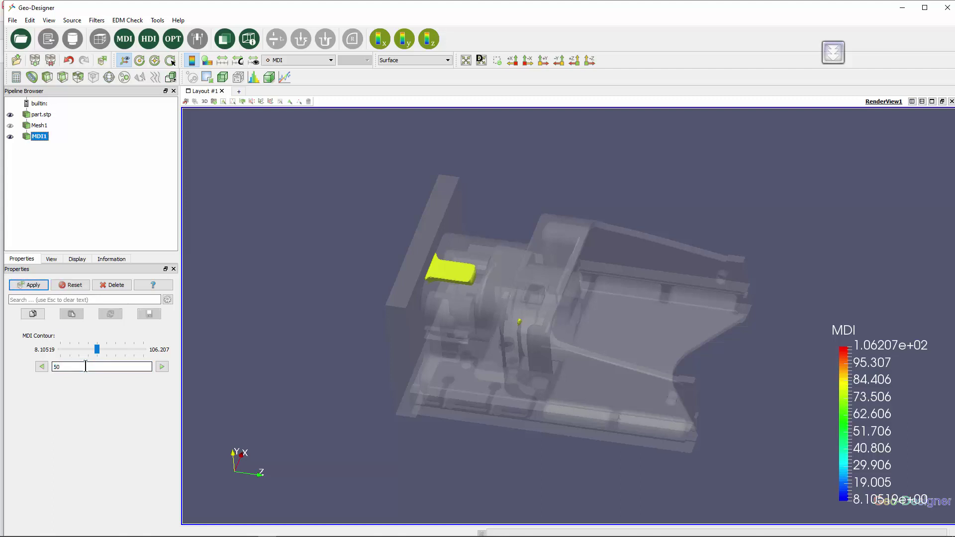
left_click(33, 285)
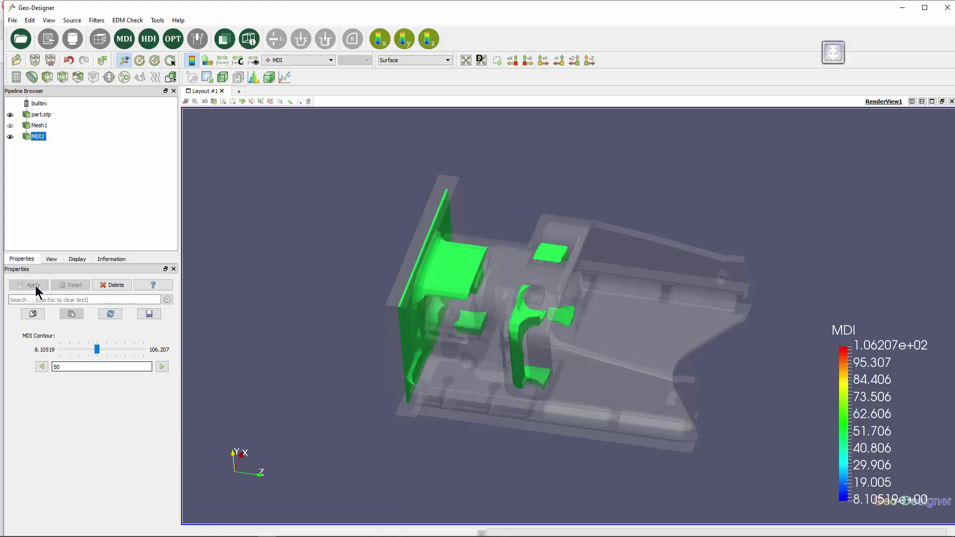
left_click_drag(376, 364, 517, 340)
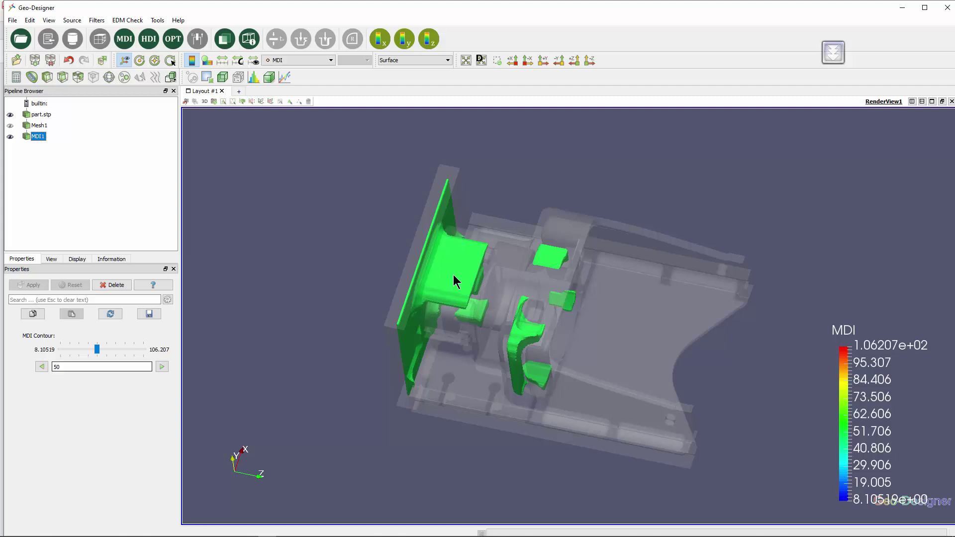
mouse_move(453, 275)
left_mouse_down()
mouse_move(467, 257)
mouse_move(463, 245)
mouse_move(452, 281)
mouse_move(494, 294)
mouse_move(447, 328)
left_mouse_up()
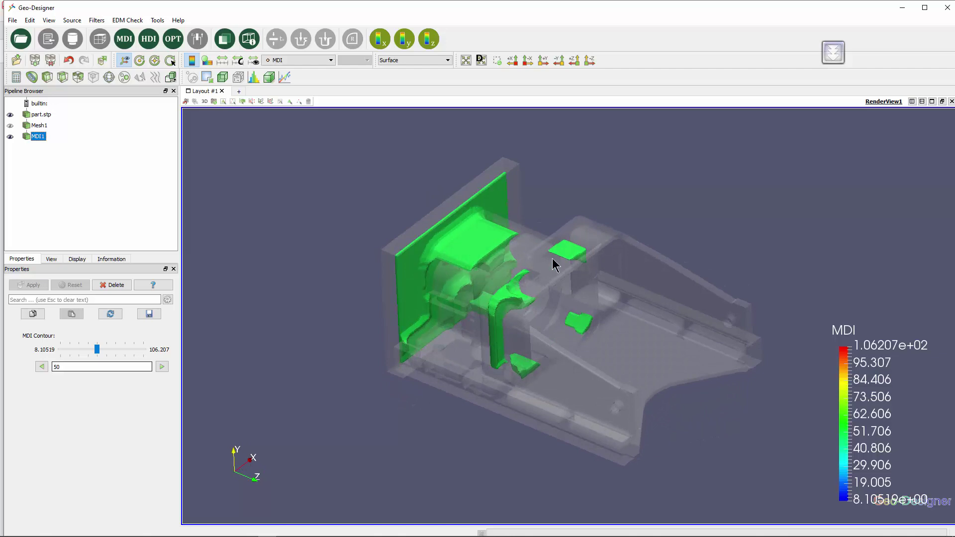